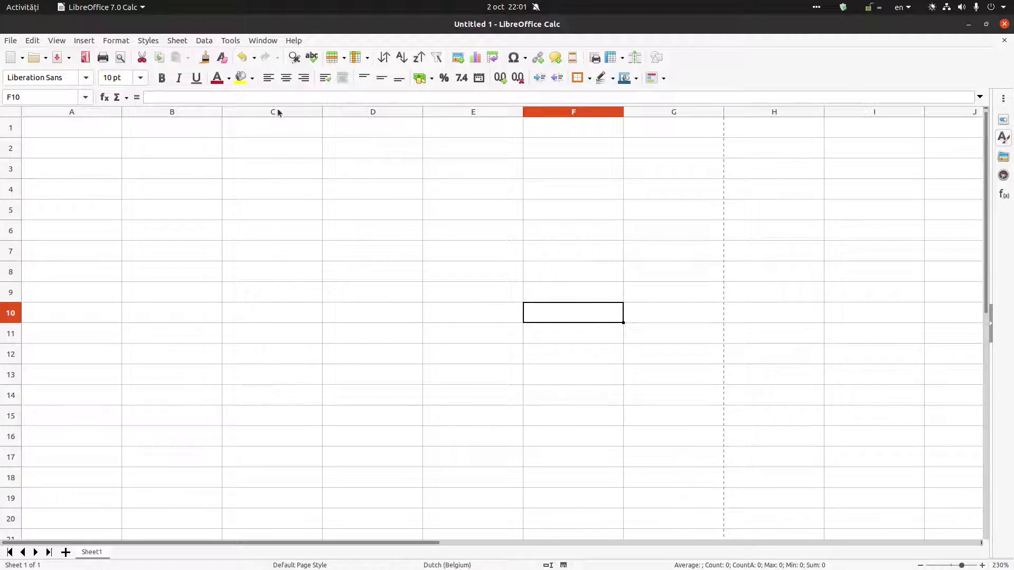
# Unlock the Formatting toolbar and dock it vertically at the left edge.
pyautogui.rightClick(267, 82)
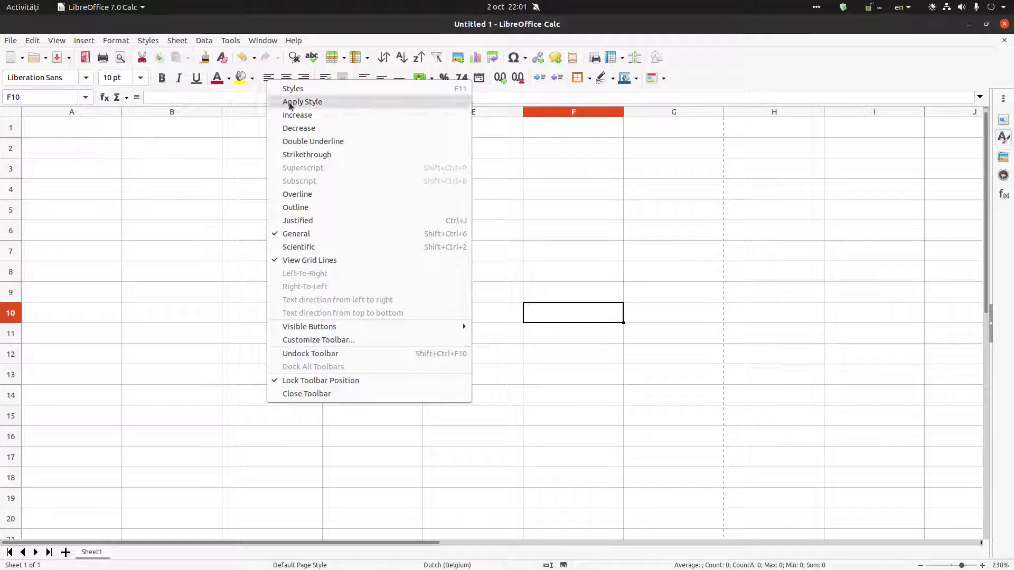
pyautogui.click(289, 381)
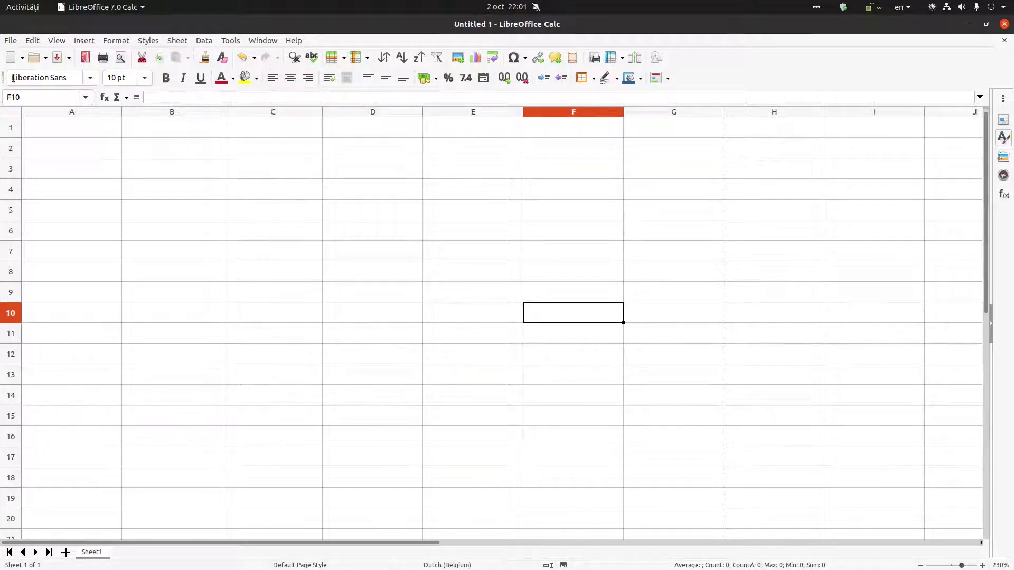
pyautogui.moveTo(13, 79); pyautogui.dragTo(1, 209)
pyautogui.click(92, 212)
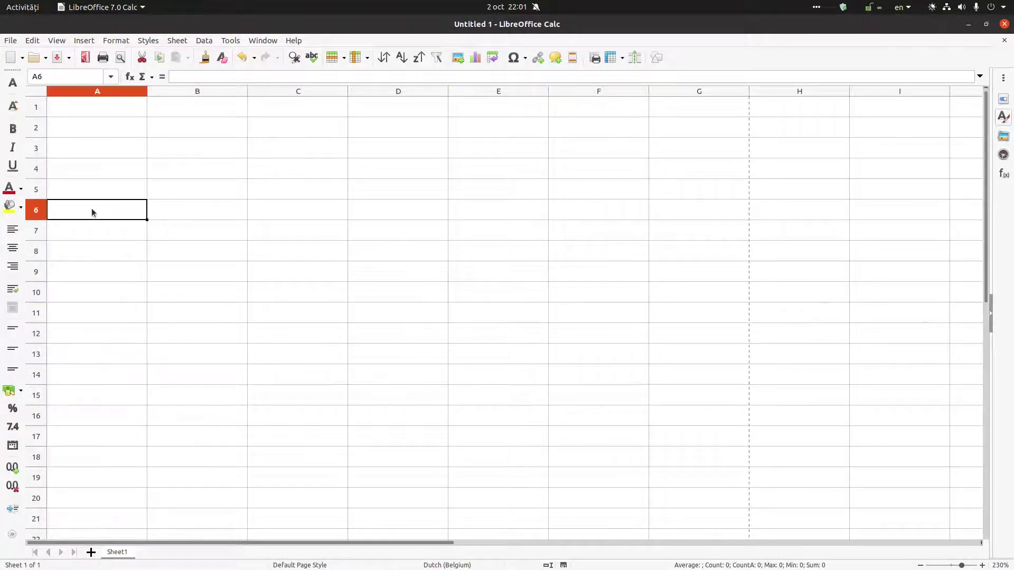
# Unlock the Standard toolbar and dock it vertically beside the Formatting toolbar.
pyautogui.rightClick(78, 59)
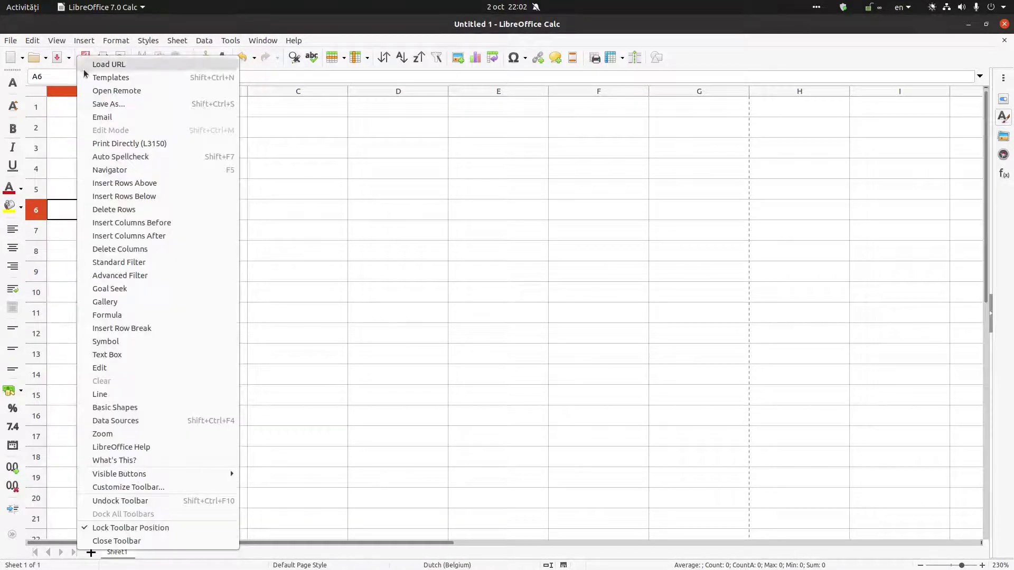
pyautogui.click(158, 528)
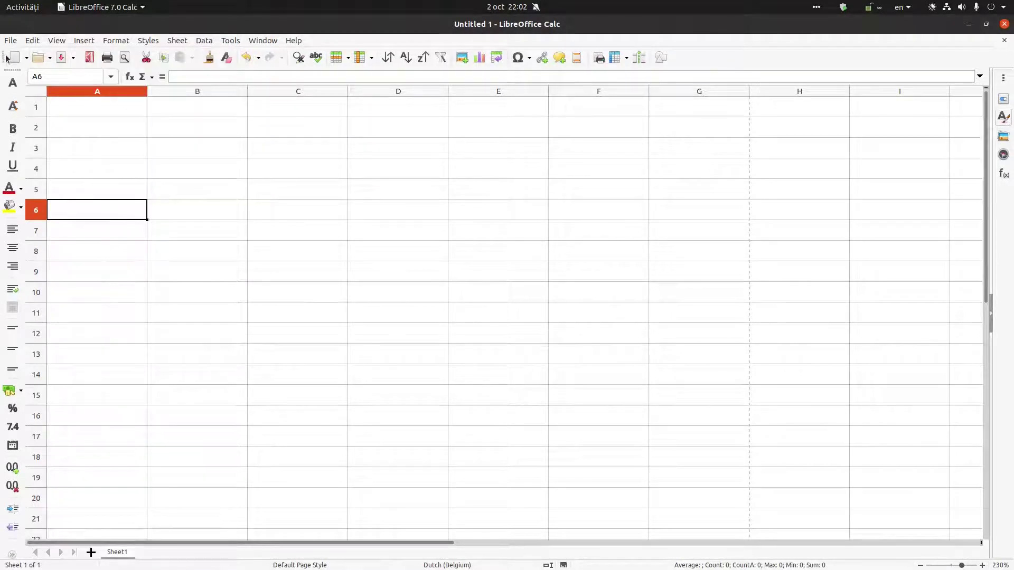
pyautogui.moveTo(2, 119); pyautogui.dragTo(4, 131)
# Pull the Formatting toolbar off the left edge so it floats horizontally over the sheet.
pyautogui.click(163, 104)
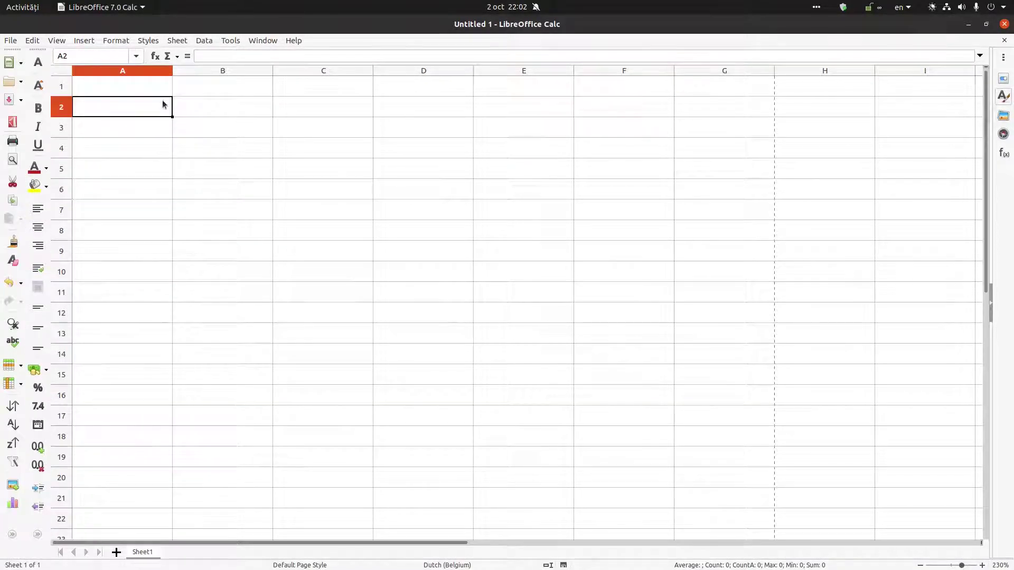
pyautogui.moveTo(43, 51); pyautogui.dragTo(45, 88)
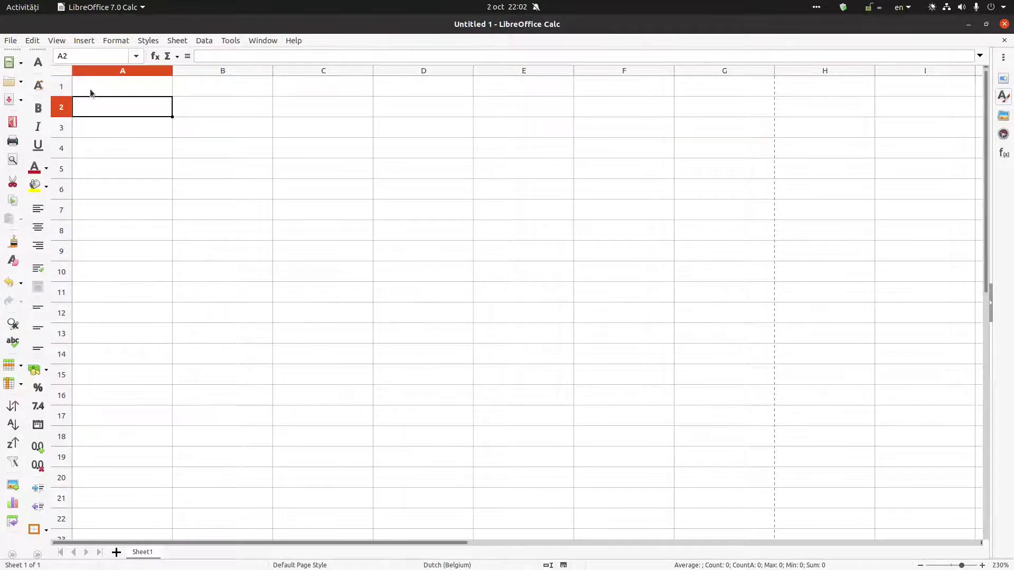
pyautogui.click(305, 174)
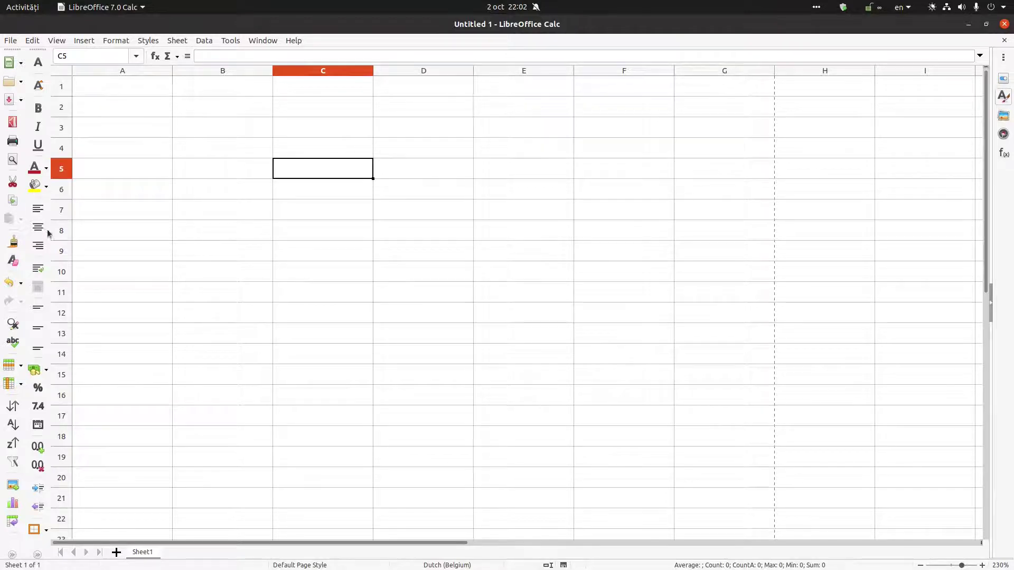
pyautogui.click(235, 248)
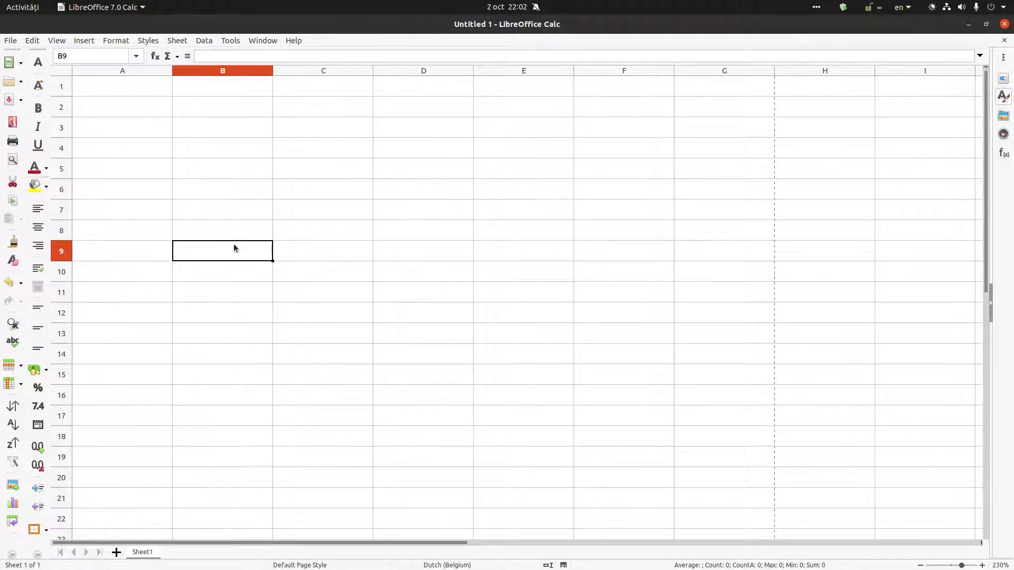
pyautogui.moveTo(41, 50); pyautogui.dragTo(227, 237)
# Float the Standard toolbar near the bottom and stack the Formatting toolbar just above it.
pyautogui.moveTo(10, 56); pyautogui.dragTo(343, 501)
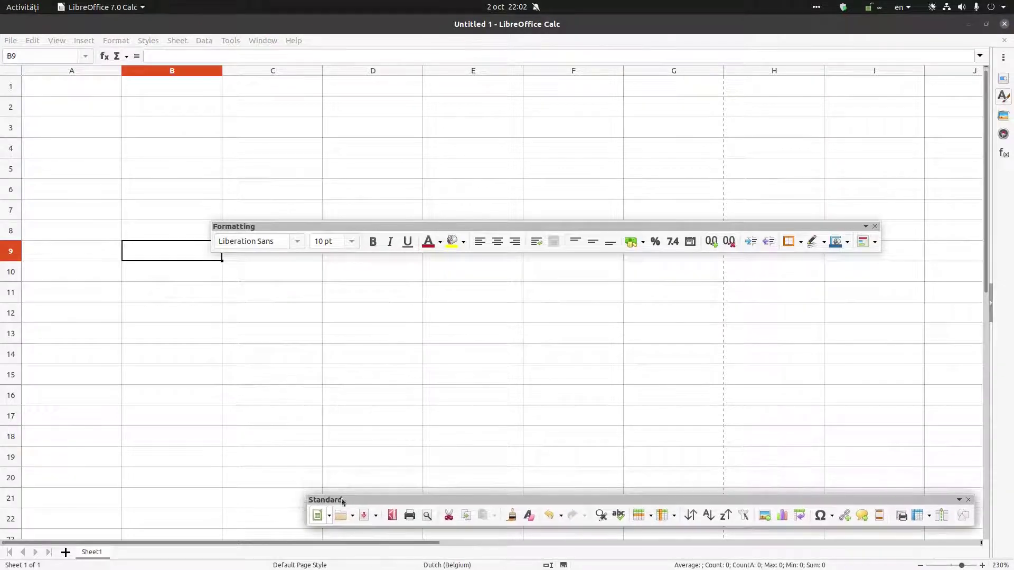
pyautogui.moveTo(329, 228); pyautogui.dragTo(402, 461)
pyautogui.click(296, 193)
# Shrink the Calc window to the left half of the screen.
pyautogui.click(105, 88)
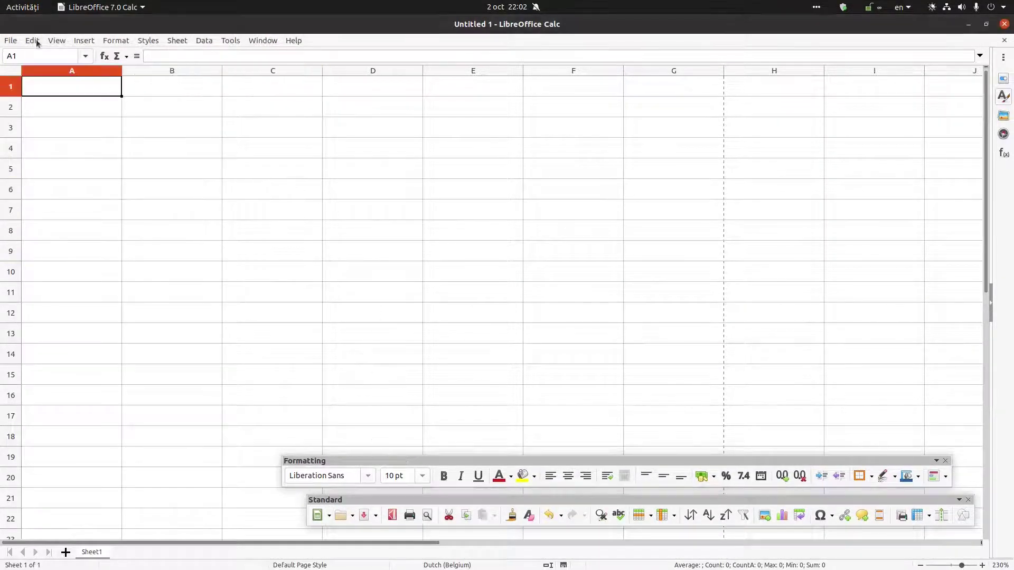
pyautogui.click(139, 95)
pyautogui.press('Left')
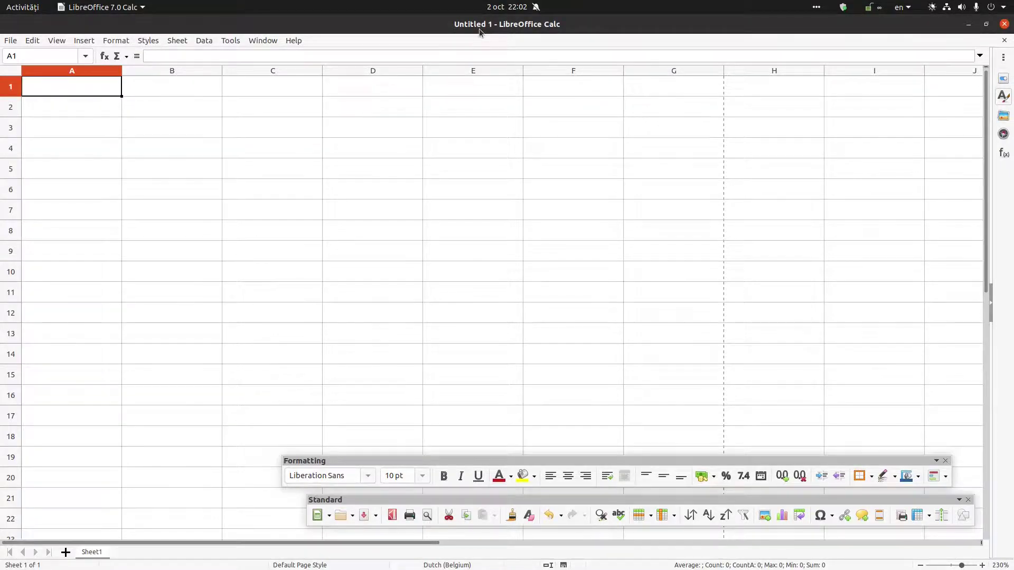
pyautogui.press('super+Down')
# Enter sdsd in cells A2 and A3.
pyautogui.click(346, 89)
pyautogui.click(114, 89)
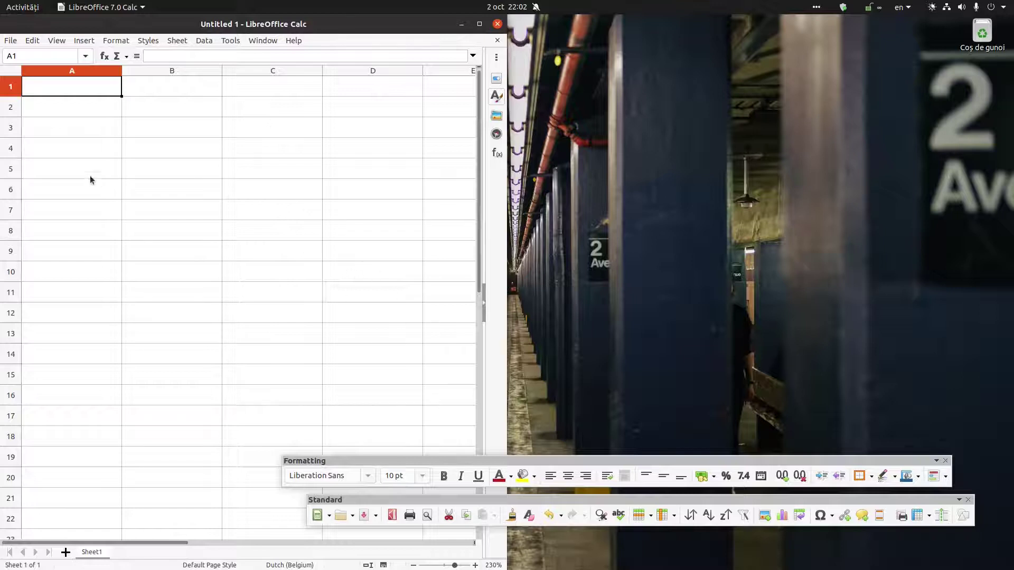
pyautogui.click(80, 112)
pyautogui.write('sdsd')
pyautogui.click(99, 135)
pyautogui.write('sdsd')
pyautogui.click(177, 122)
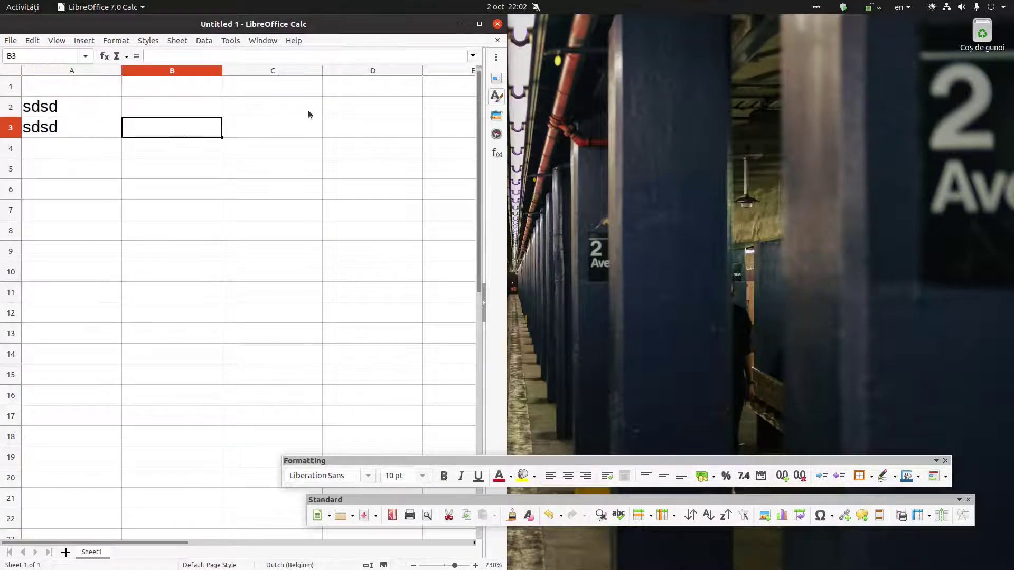
# Open a second window of the same spreadsheet via Window > New Window.
pyautogui.click(309, 112)
pyautogui.click(298, 42)
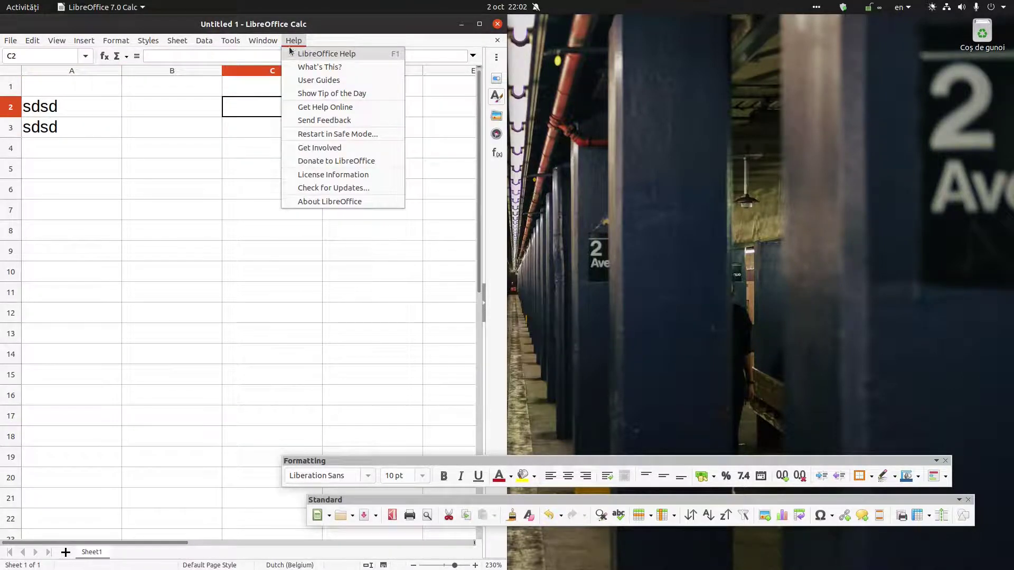
pyautogui.click(306, 68)
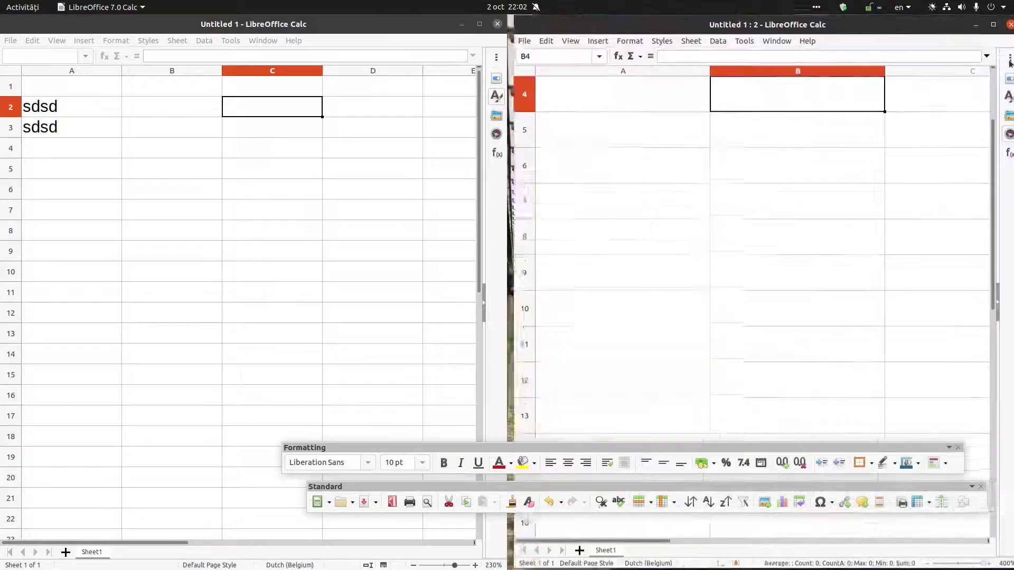
# Place the new window on the right half and enter sdsd in B3.
pyautogui.click(607, 163)
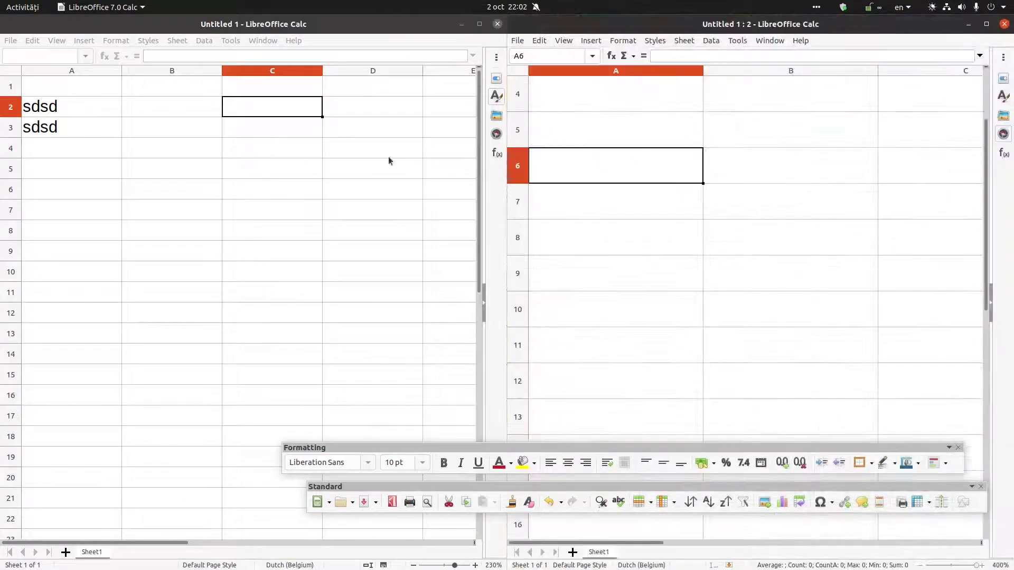
pyautogui.click(388, 156)
pyautogui.click(608, 174)
pyautogui.click(503, 191)
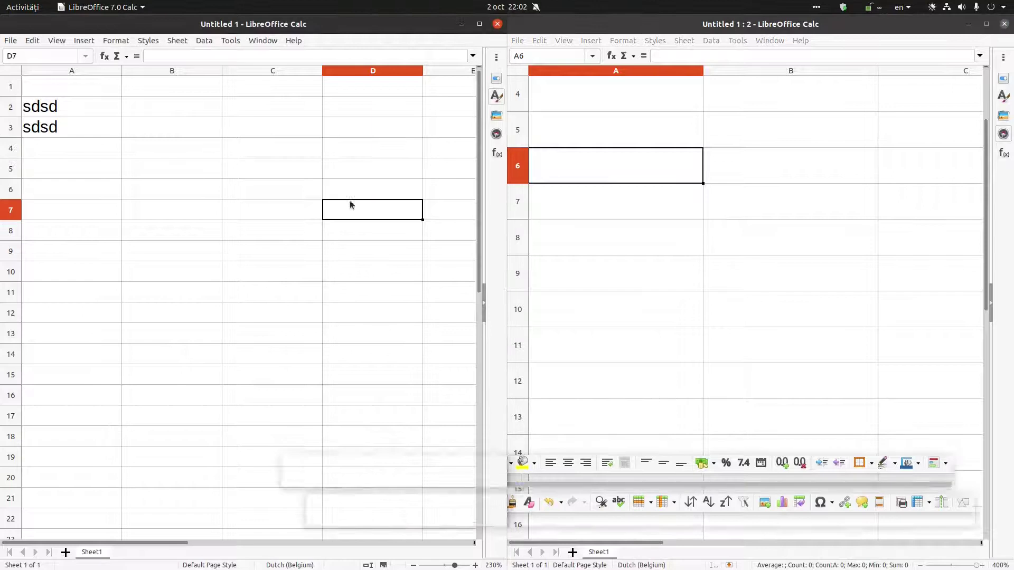
pyautogui.click(182, 134)
pyautogui.write('sdsd')
pyautogui.click(271, 148)
# Enter sdsds in cell C6 from the first window.
pyautogui.click(608, 98)
pyautogui.scroll(-4, 629, 136)
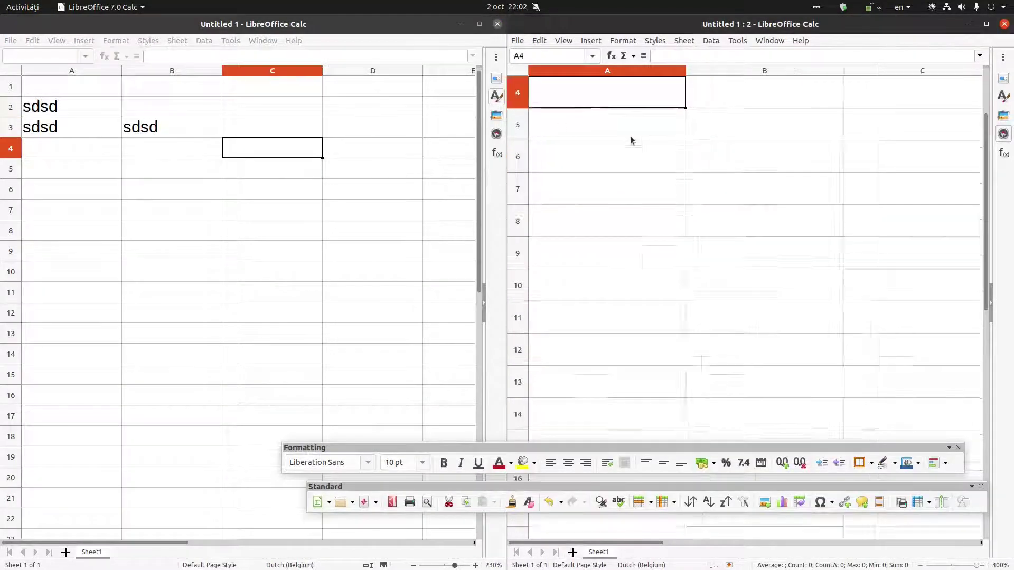
pyautogui.click(190, 130)
pyautogui.scroll(-3, 198, 129)
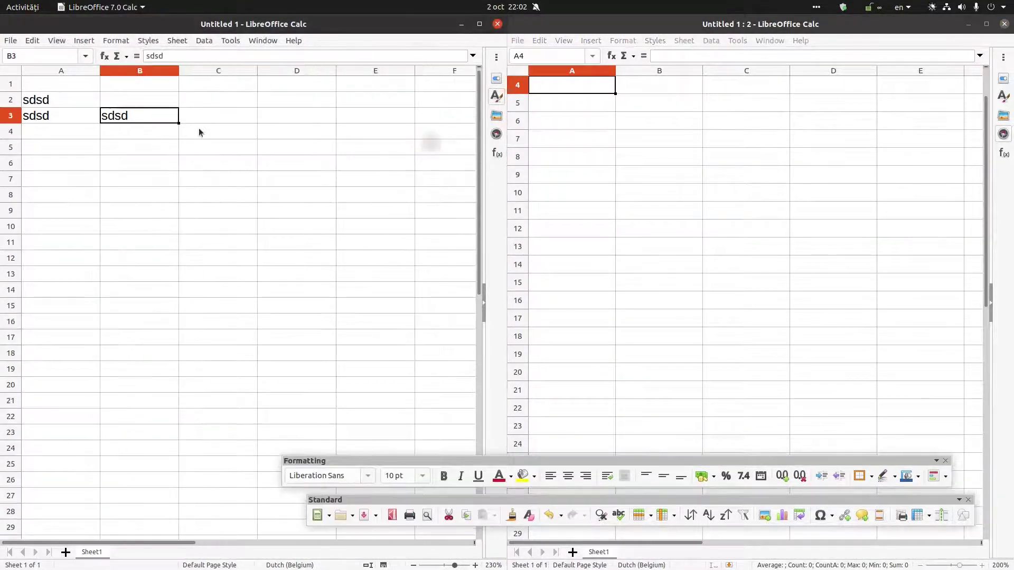
pyautogui.click(616, 119)
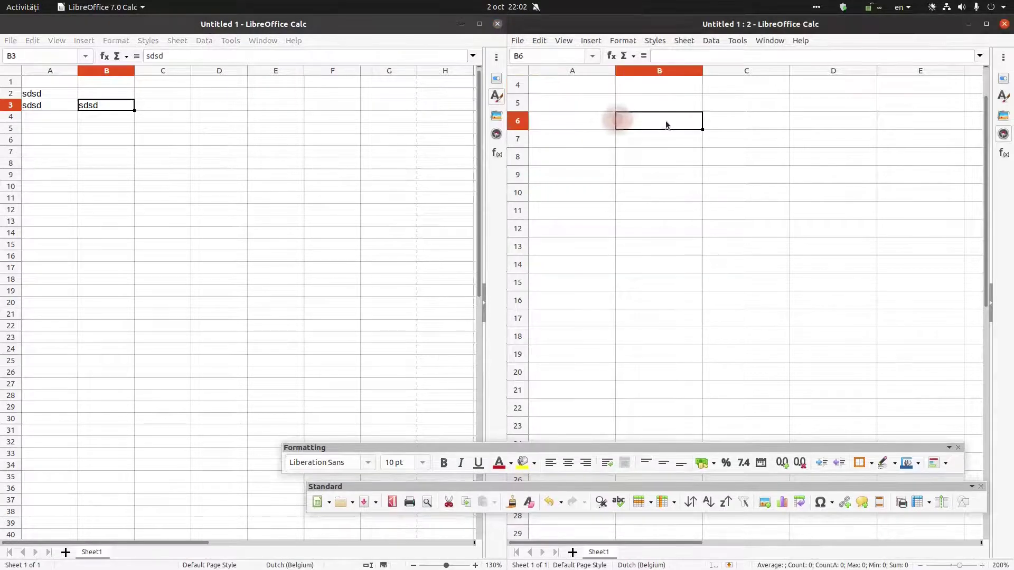
pyautogui.scroll(-1, 665, 120)
pyautogui.click(665, 121)
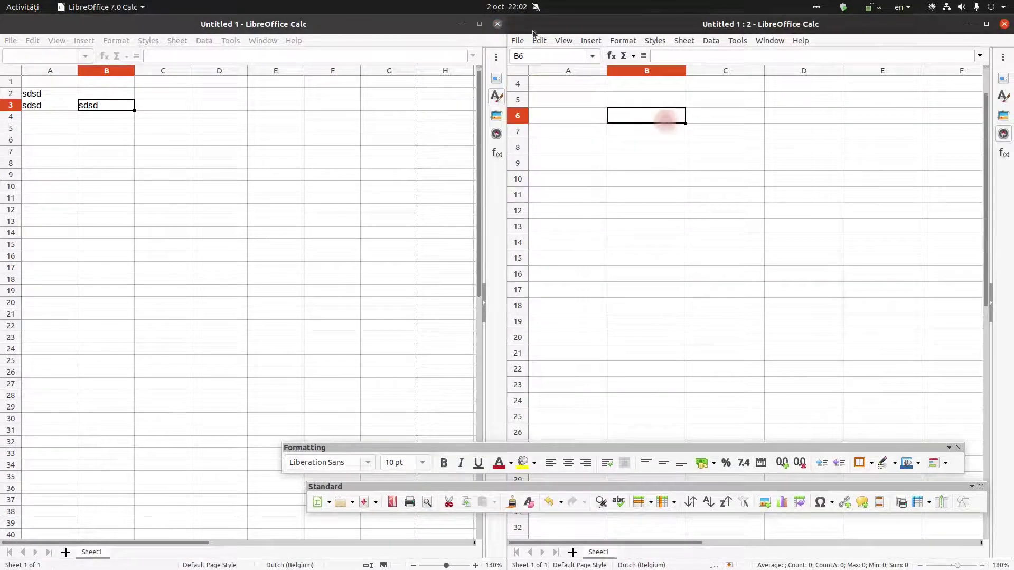
pyautogui.click(228, 104)
pyautogui.click(242, 119)
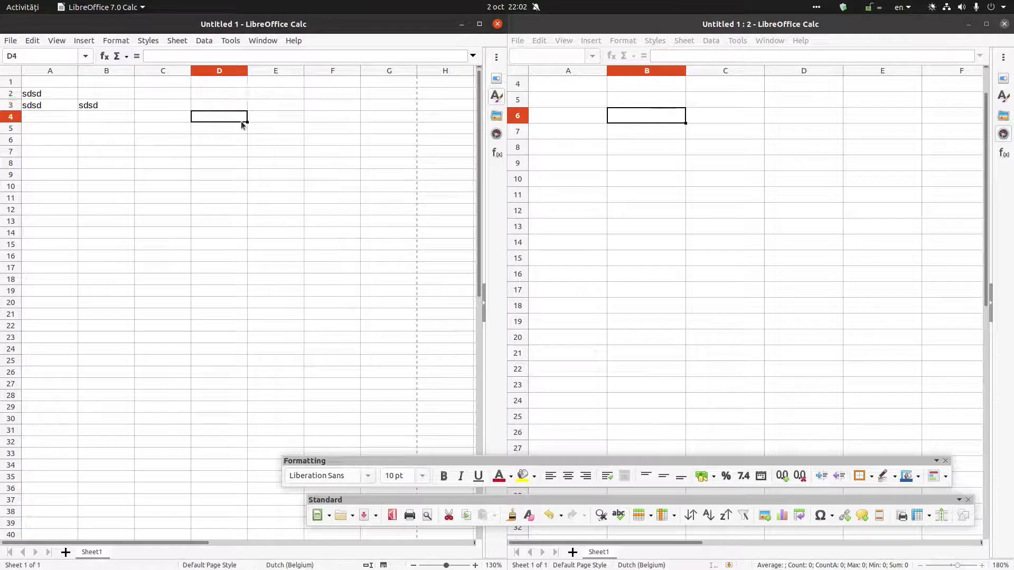
pyautogui.click(163, 140)
pyautogui.write('sdsds')
pyautogui.click(290, 132)
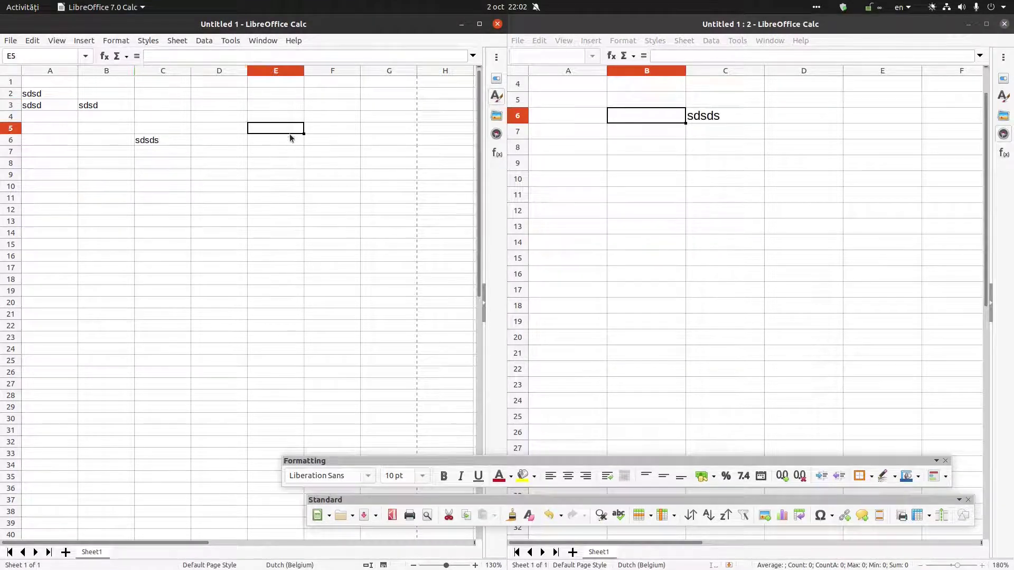
# Enter sds in cell F9 from the second window.
pyautogui.click(703, 133)
pyautogui.click(319, 174)
pyautogui.write('sds')
pyautogui.click(696, 180)
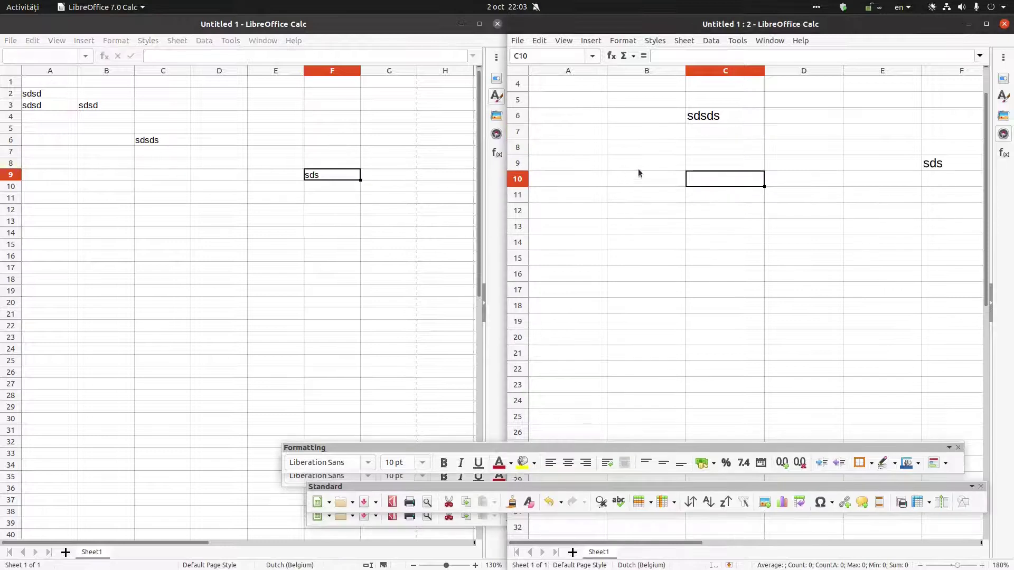
# Return the second window to A1 and close it.
pyautogui.hotkey('ctrl', 'Home')
pyautogui.click(434, 133)
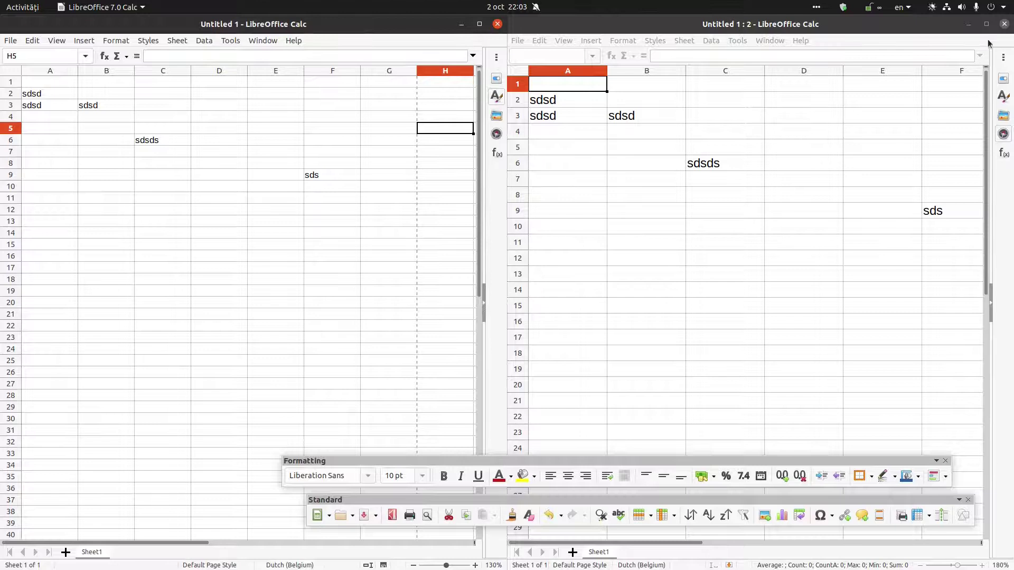
pyautogui.click(1004, 23)
# Maximize the window and dock the Standard and Formatting toolbars back across the top.
pyautogui.click(479, 24)
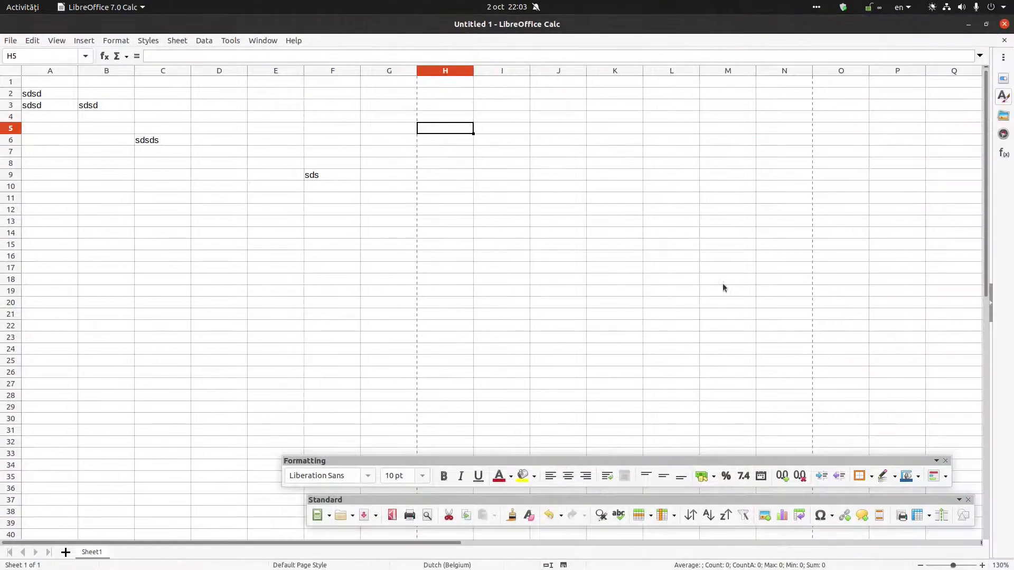
pyautogui.moveTo(400, 461); pyautogui.dragTo(164, 95)
pyautogui.moveTo(389, 504); pyautogui.dragTo(87, 54)
pyautogui.moveTo(169, 101); pyautogui.dragTo(3, 74)
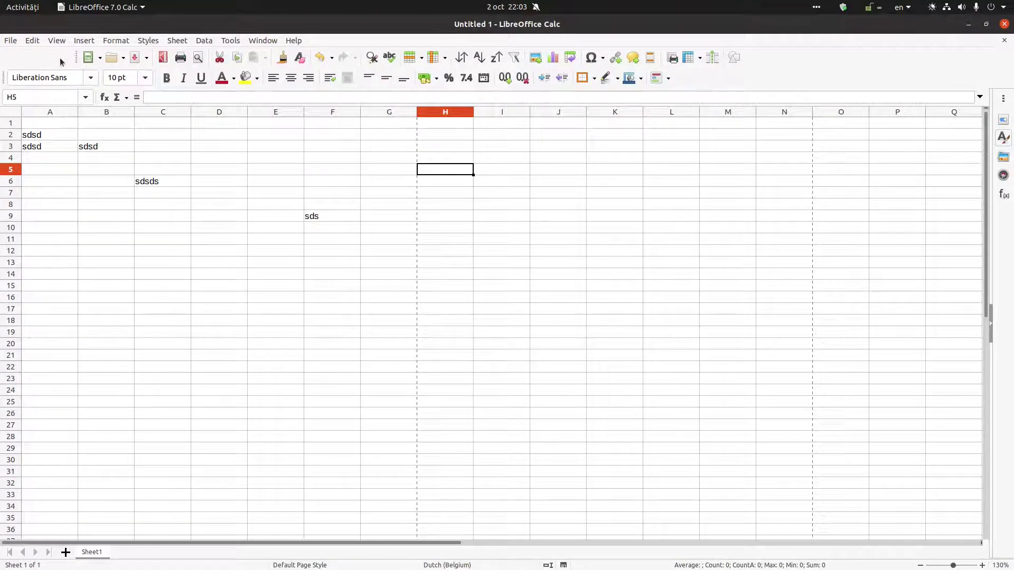
pyautogui.moveTo(79, 56); pyautogui.dragTo(3, 56)
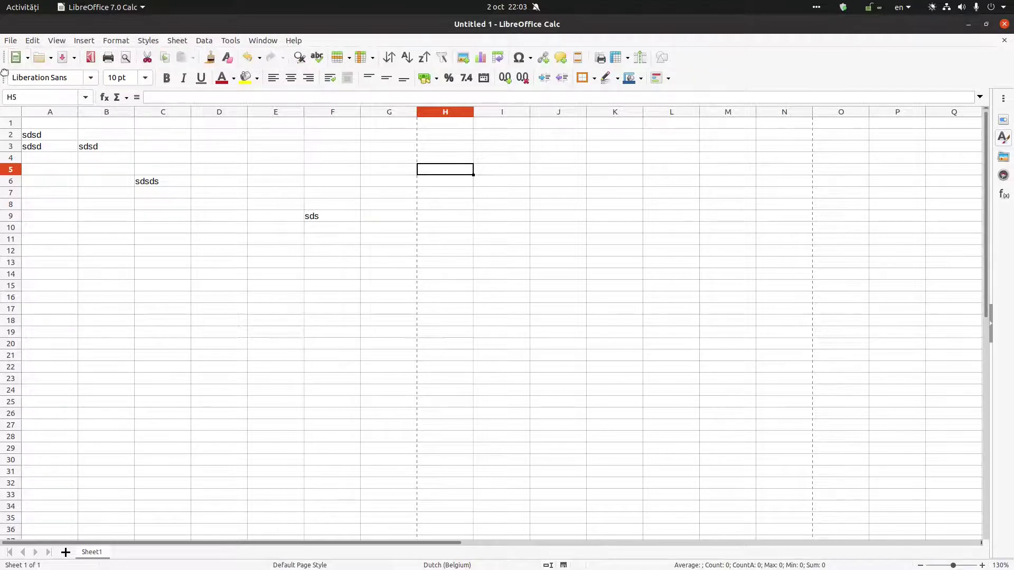
# Lock the positions of the Formatting and Standard toolbars.
pyautogui.rightClick(20, 82)
pyautogui.press('Escape')
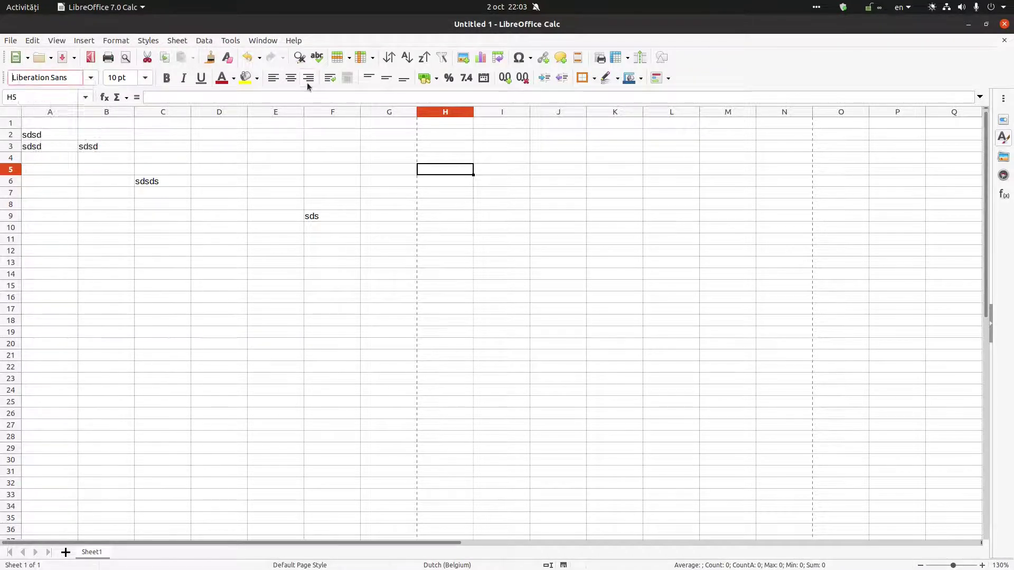
pyautogui.rightClick(306, 84)
pyautogui.click(368, 387)
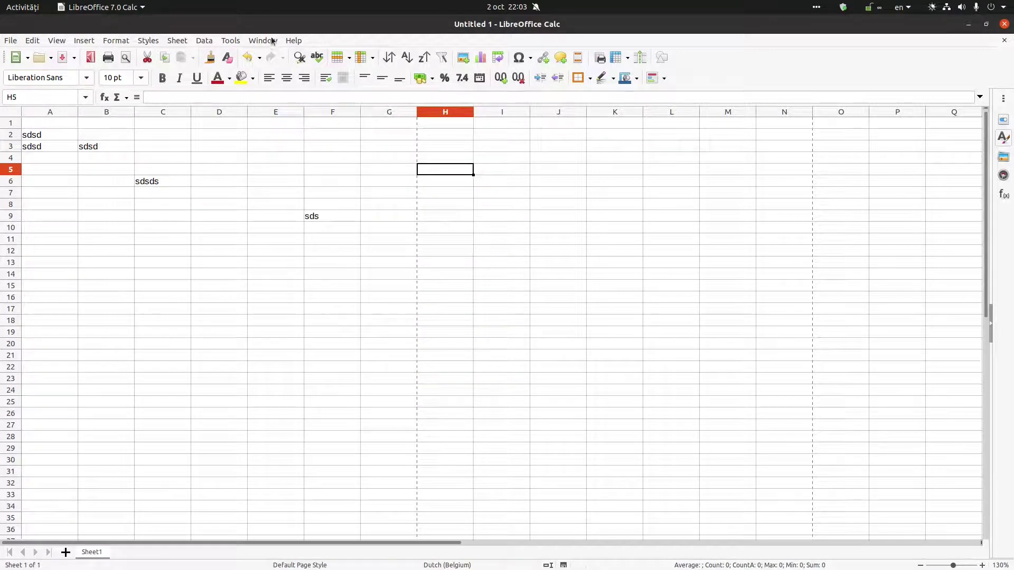
pyautogui.rightClick(274, 64)
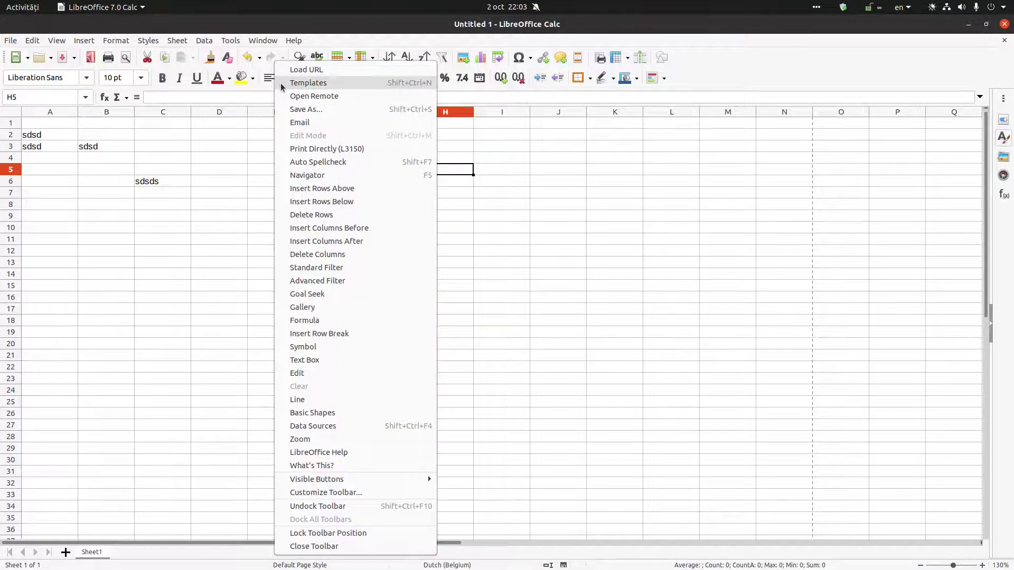
pyautogui.click(317, 533)
pyautogui.click(333, 273)
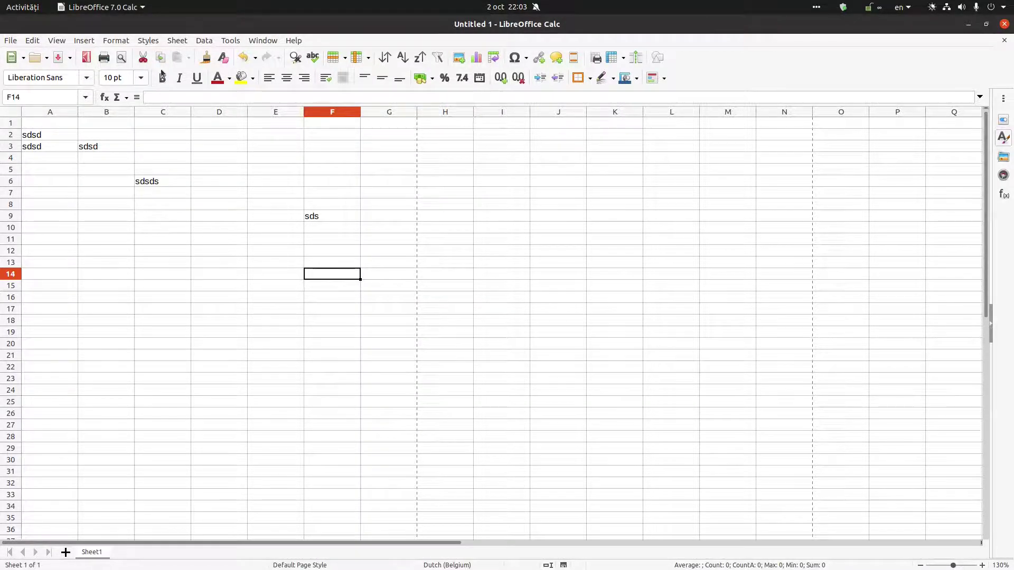
# Show the Image toolbar, unlock and float it, then close it.
pyautogui.click(56, 40)
pyautogui.moveTo(79, 95)
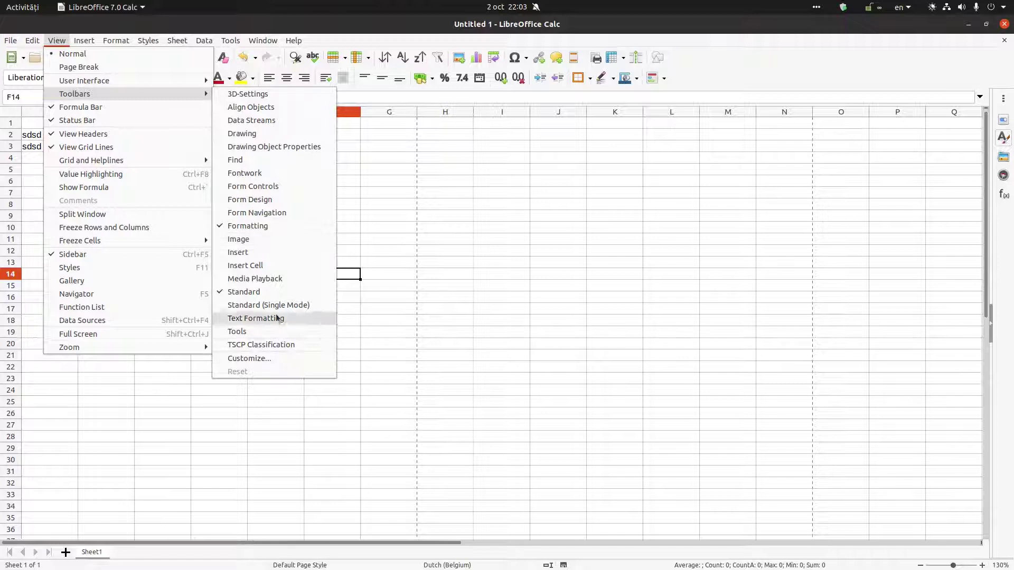
pyautogui.click(272, 240)
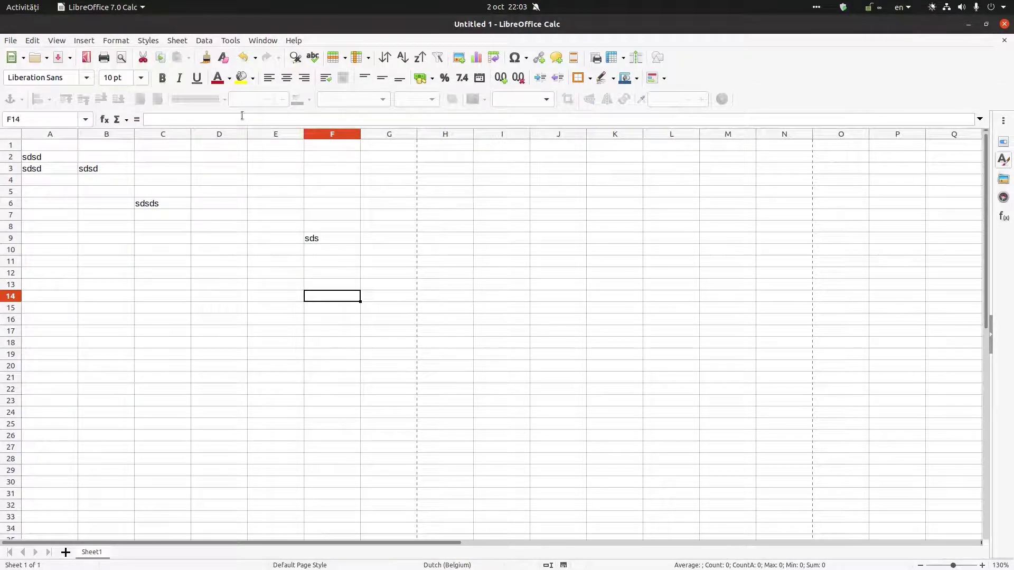
pyautogui.rightClick(42, 100)
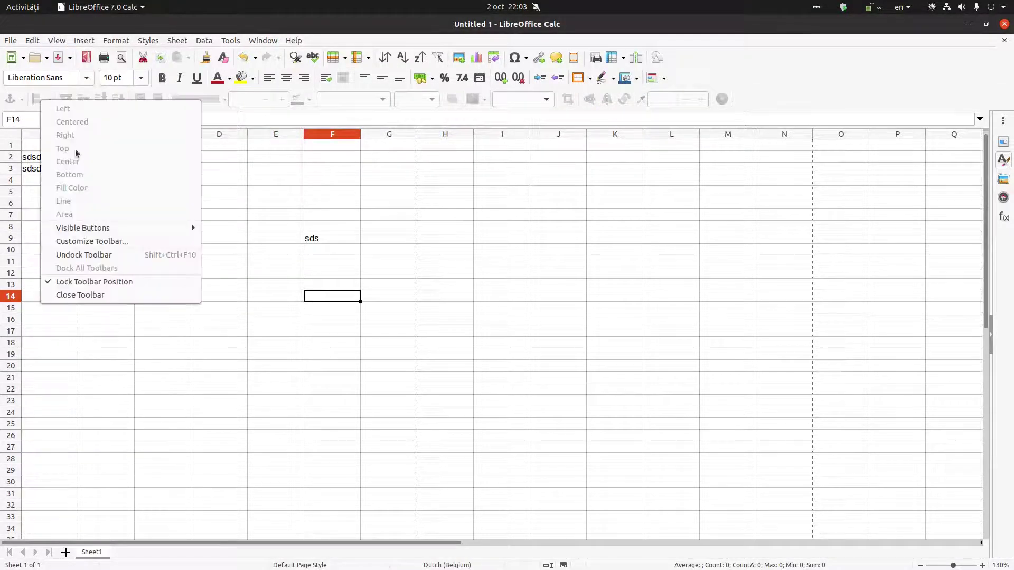
pyautogui.click(101, 282)
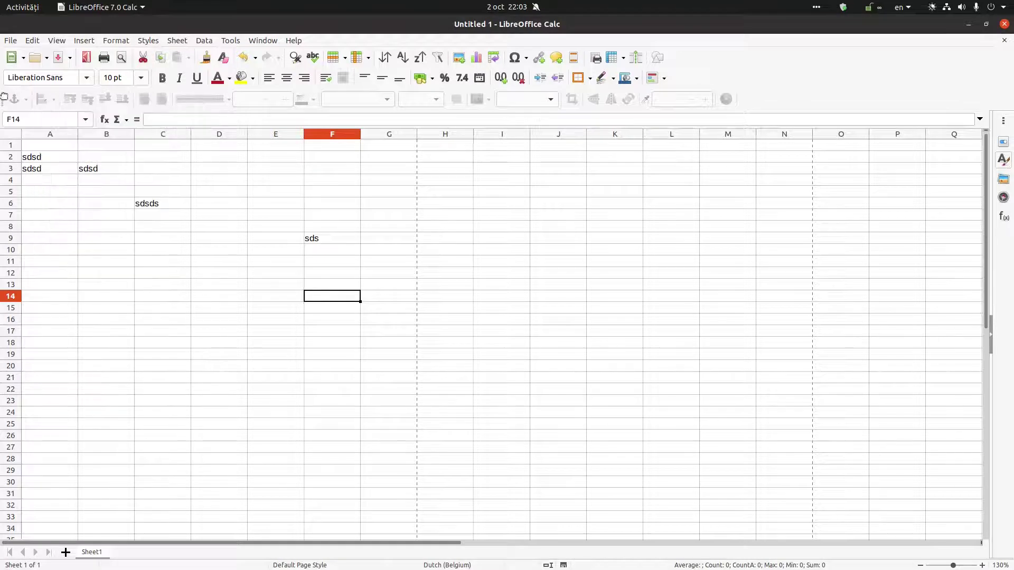
pyautogui.moveTo(3, 97); pyautogui.dragTo(85, 225)
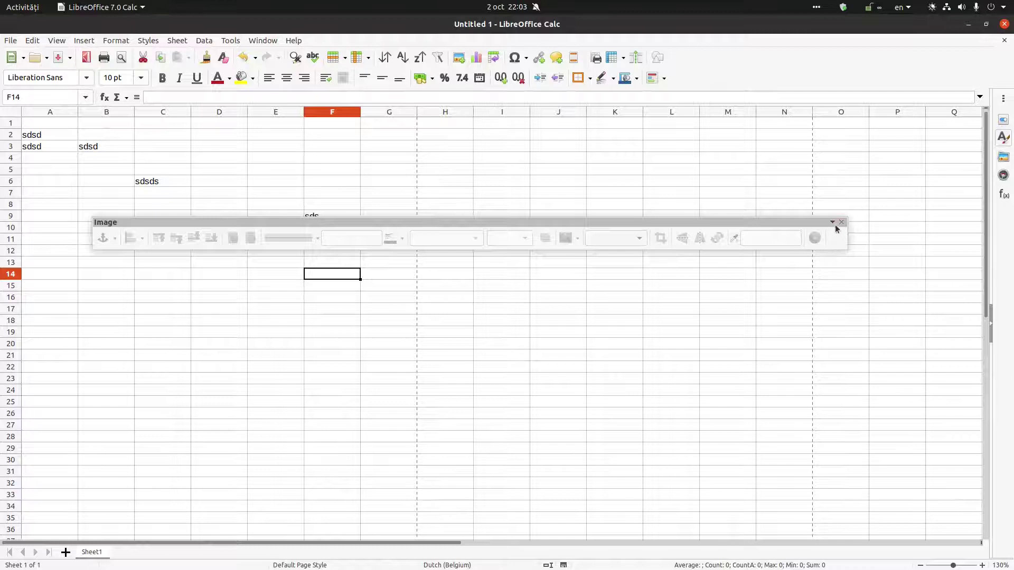
pyautogui.click(841, 222)
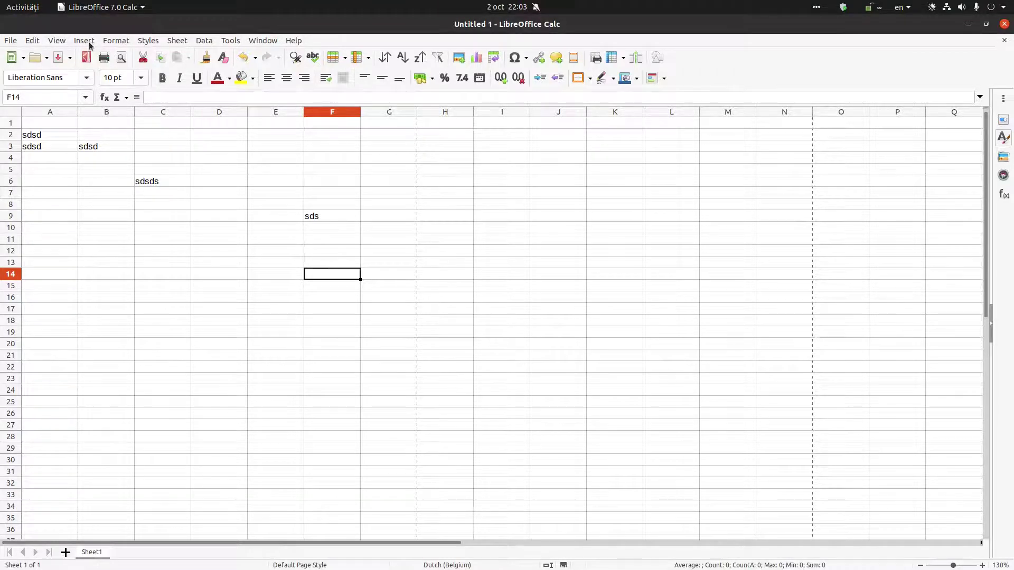
# Show the Drawing toolbar, dock it beneath the Formatting toolbar and lock its position.
pyautogui.click(56, 41)
pyautogui.moveTo(85, 94)
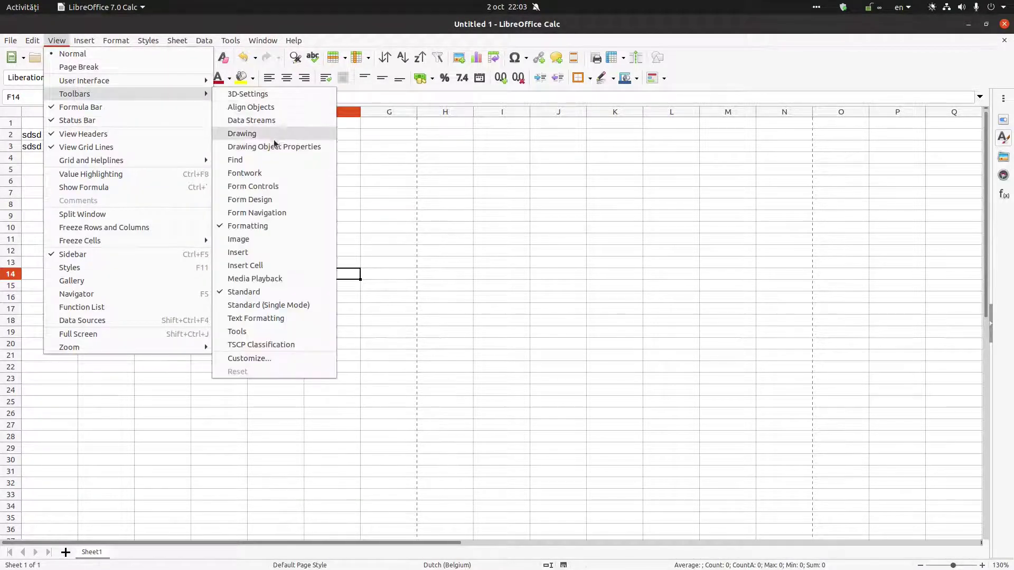
pyautogui.click(242, 134)
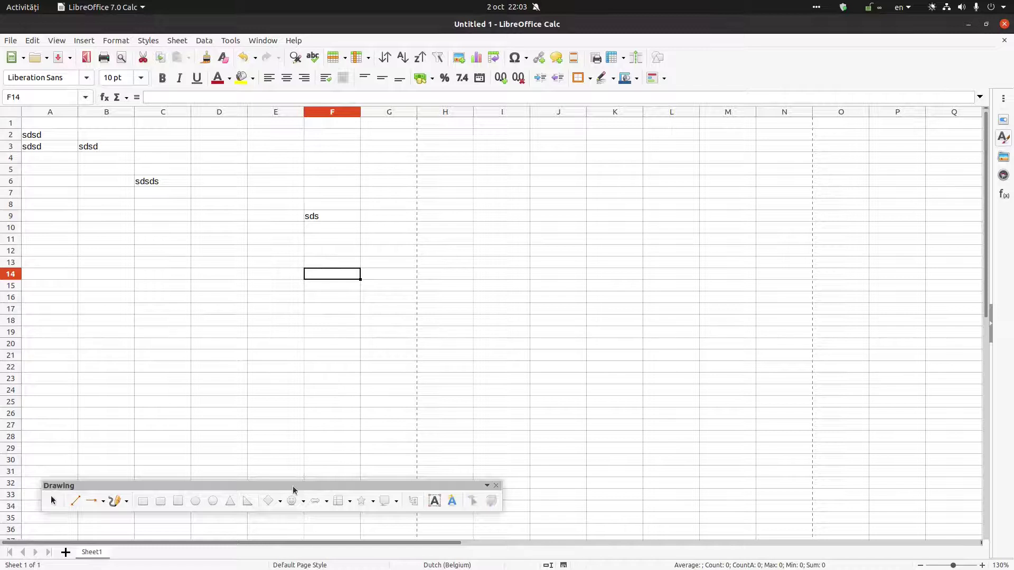
pyautogui.click(495, 485)
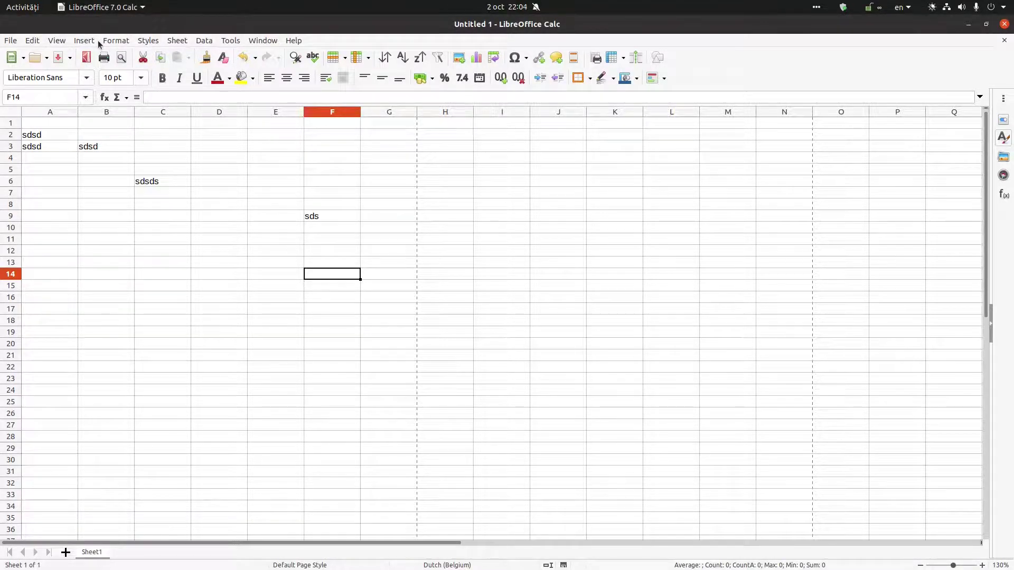
pyautogui.click(57, 40)
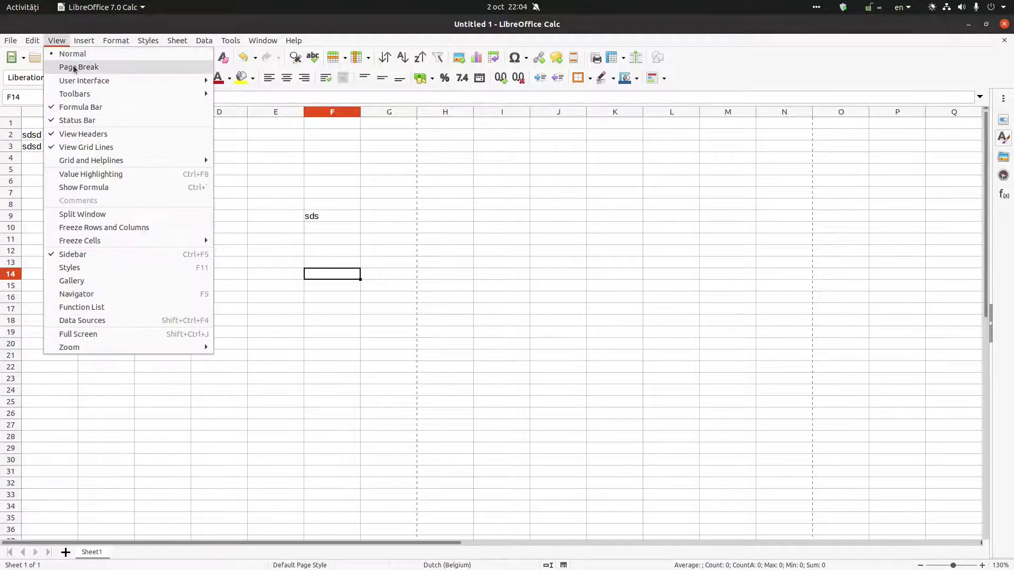
pyautogui.moveTo(127, 93)
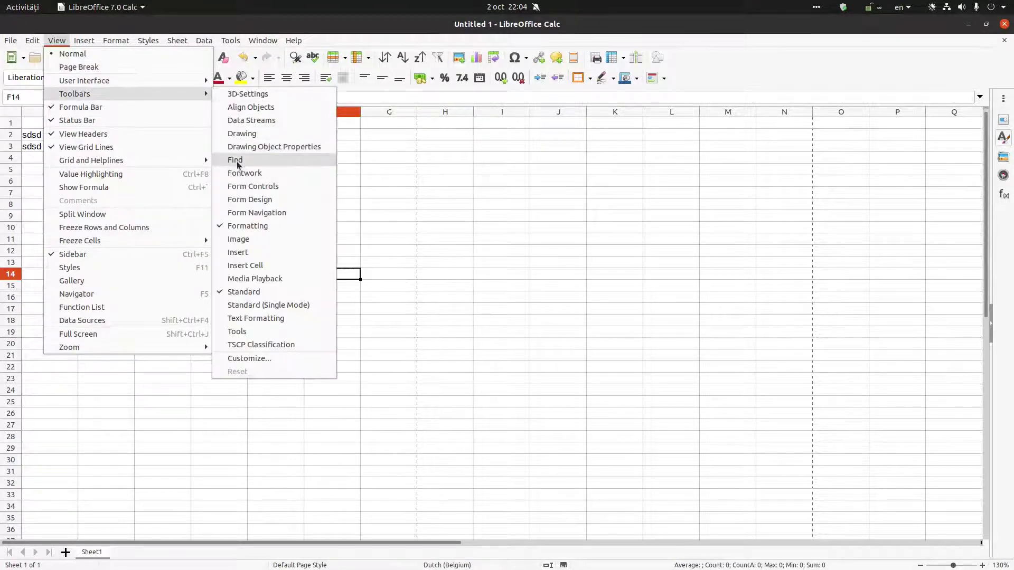
pyautogui.click(243, 134)
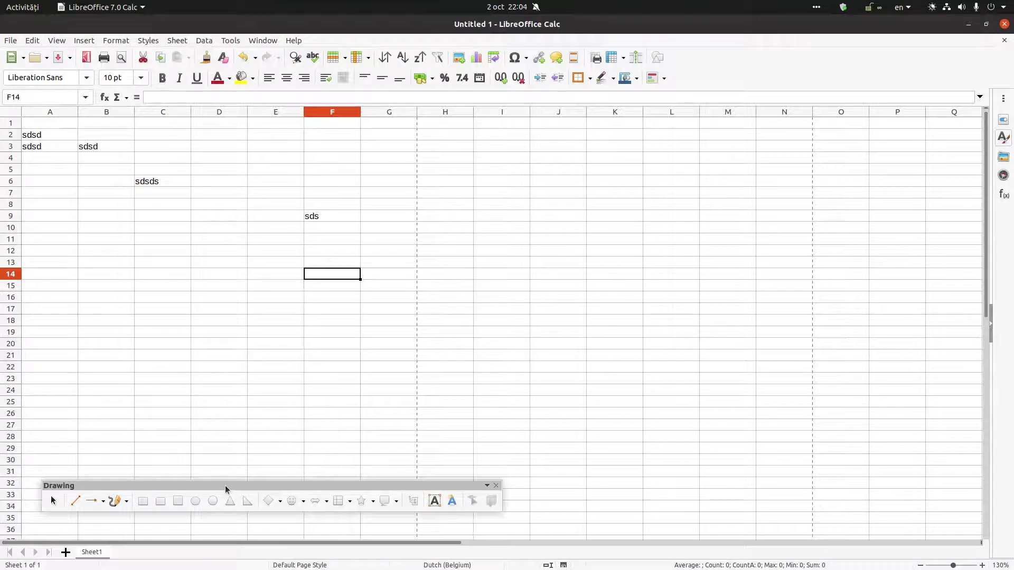
pyautogui.moveTo(225, 489)
pyautogui.mouseDown()
pyautogui.moveTo(169, 127)
pyautogui.moveTo(153, 88)
pyautogui.moveTo(167, 98)
pyautogui.moveTo(3, 98)
pyautogui.mouseUp()
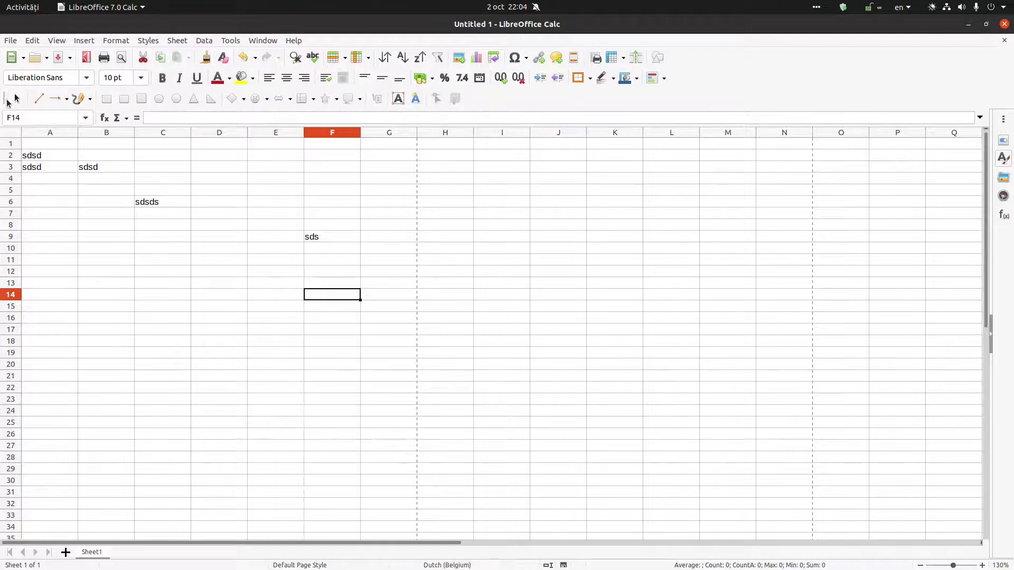
pyautogui.rightClick(7, 102)
pyautogui.click(83, 331)
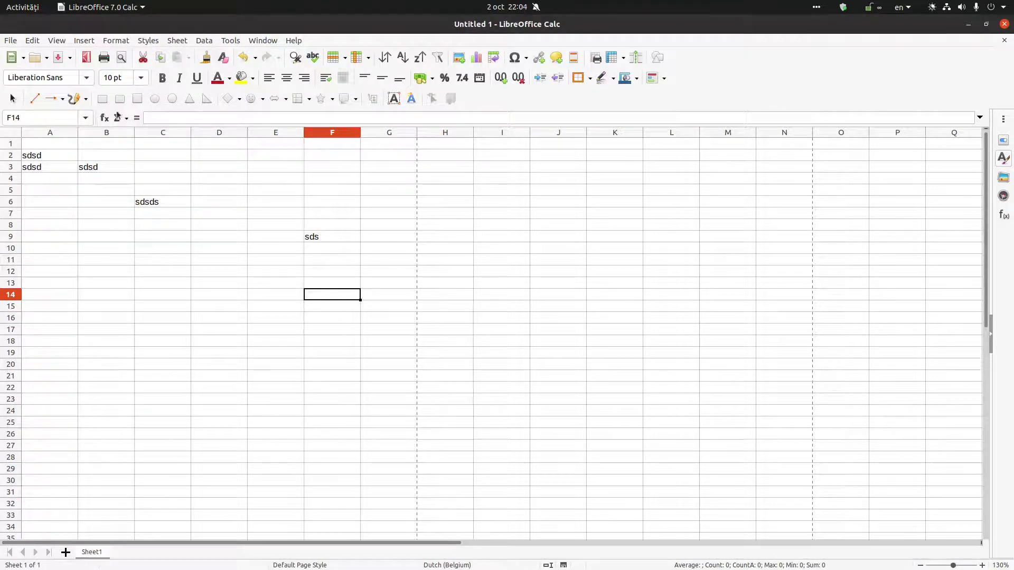
pyautogui.click(58, 41)
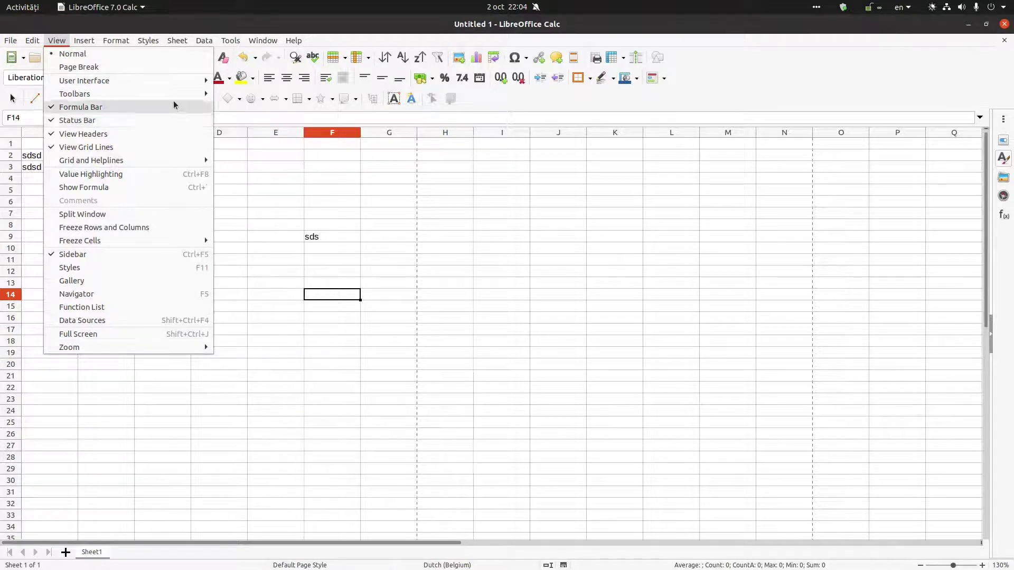
# Toggle the Drawing toolbar off and back on from View > Toolbars.
pyautogui.moveTo(209, 97)
pyautogui.click(242, 133)
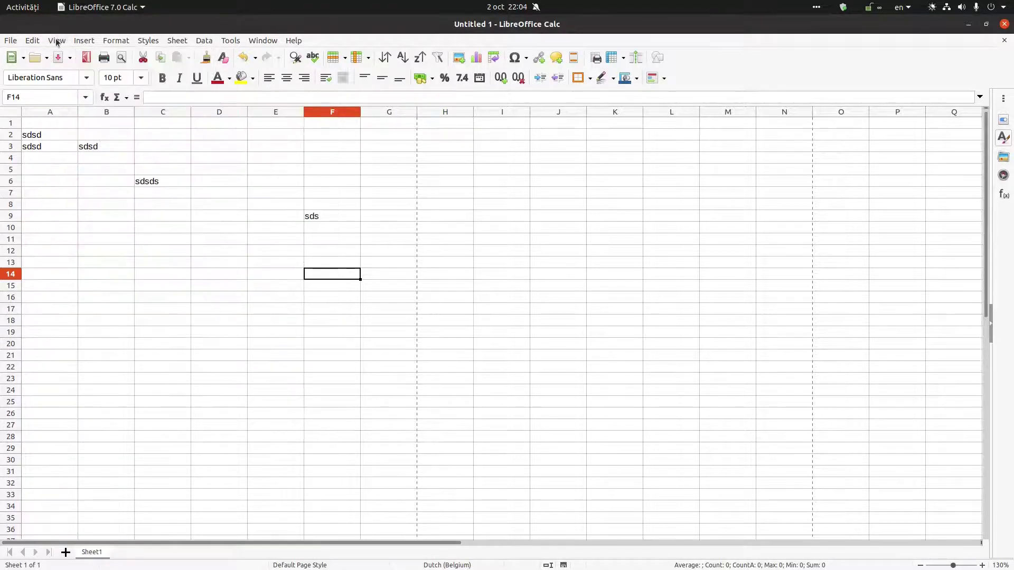
pyautogui.click(56, 41)
pyautogui.moveTo(156, 93)
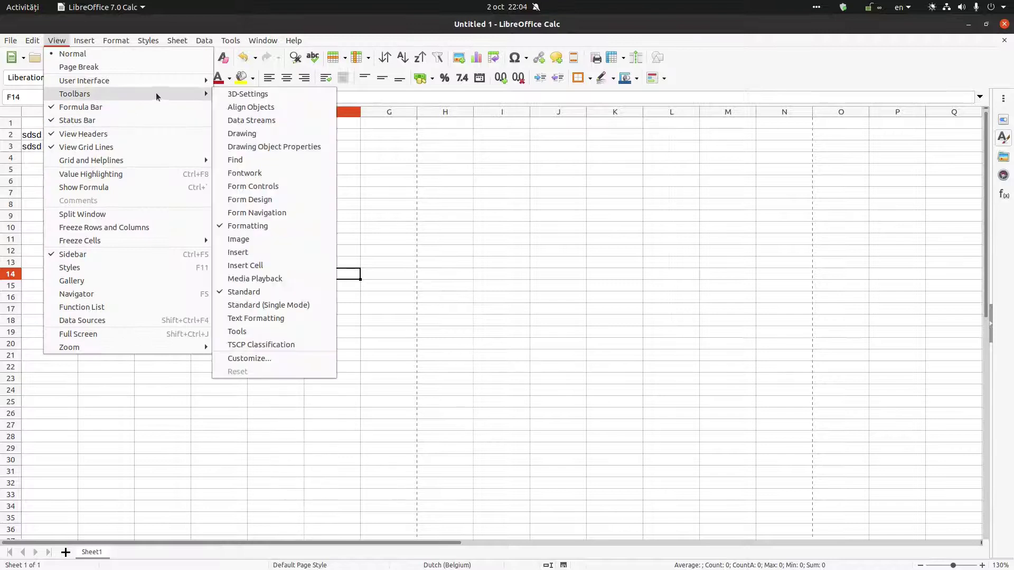
pyautogui.click(239, 134)
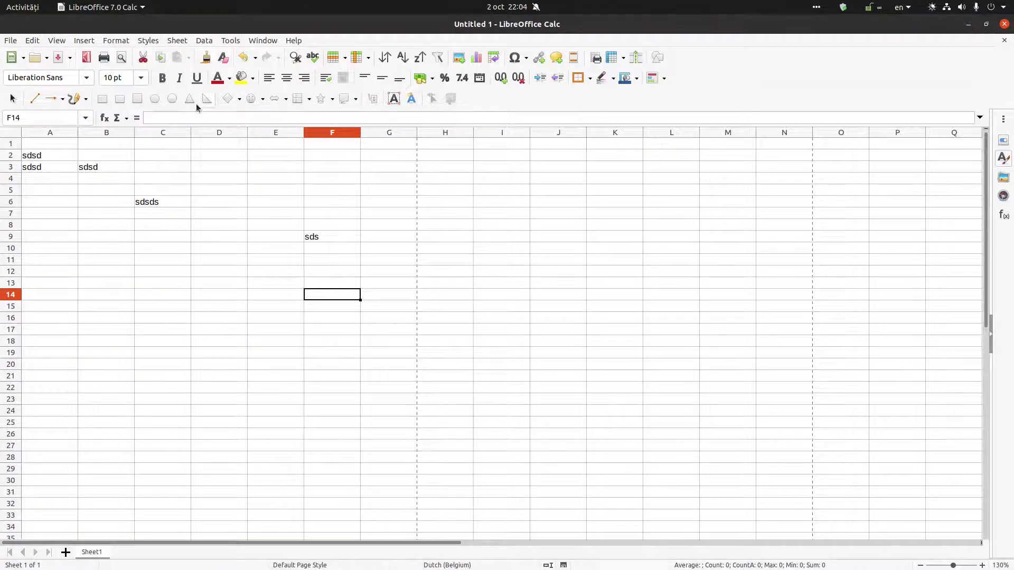
# Browse the Insert menu, then switch the Drawing toolbar off.
pyautogui.click(74, 41)
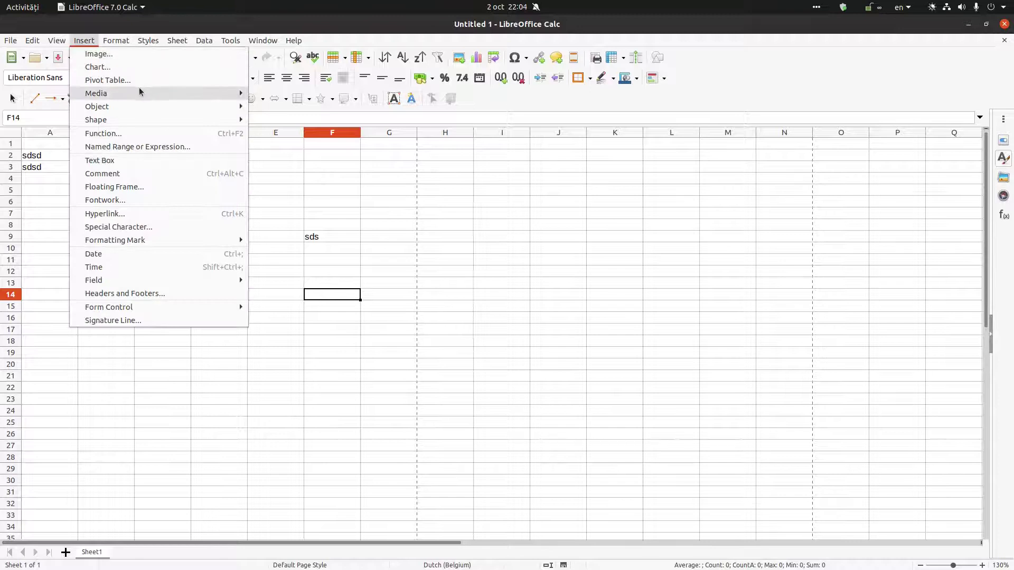
pyautogui.moveTo(151, 94)
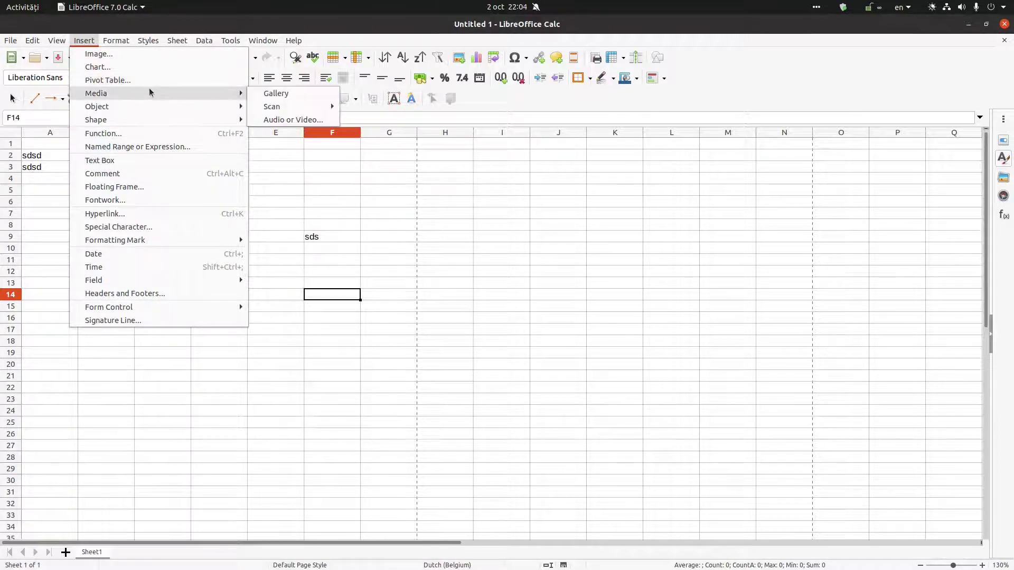
pyautogui.moveTo(57, 43)
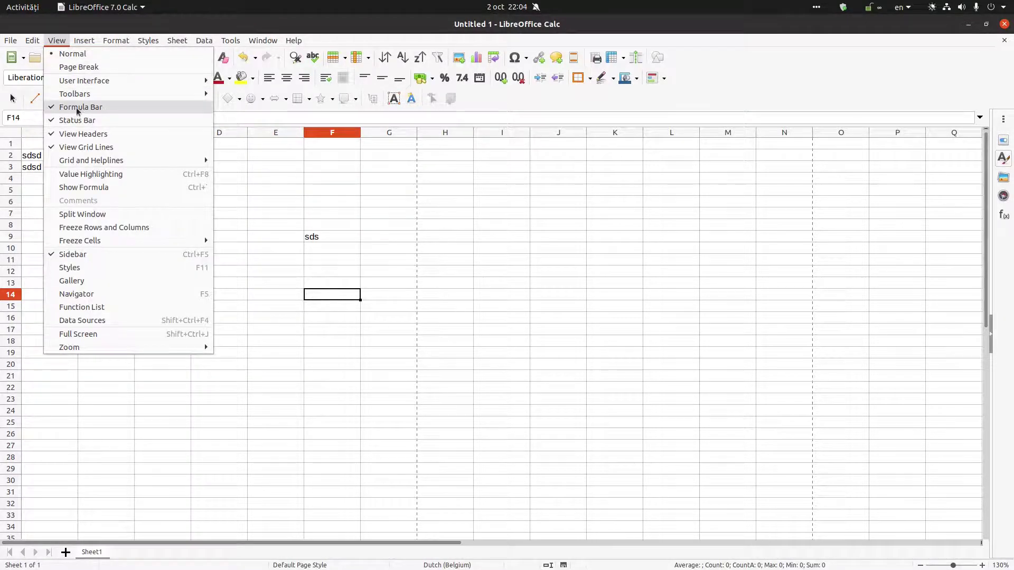
pyautogui.moveTo(201, 93)
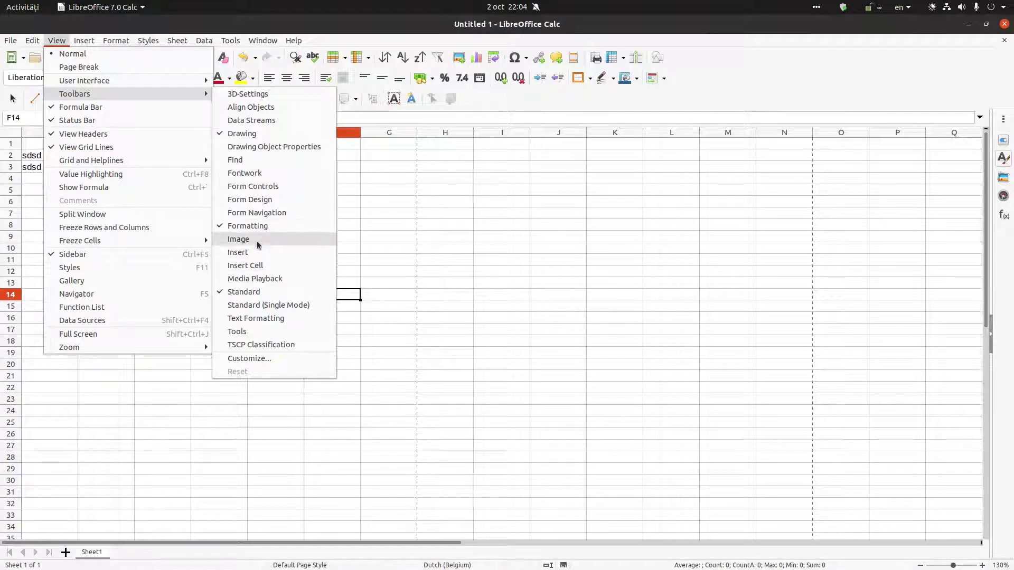
pyautogui.click(242, 133)
pyautogui.moveTo(275, 216); pyautogui.dragTo(275, 227)
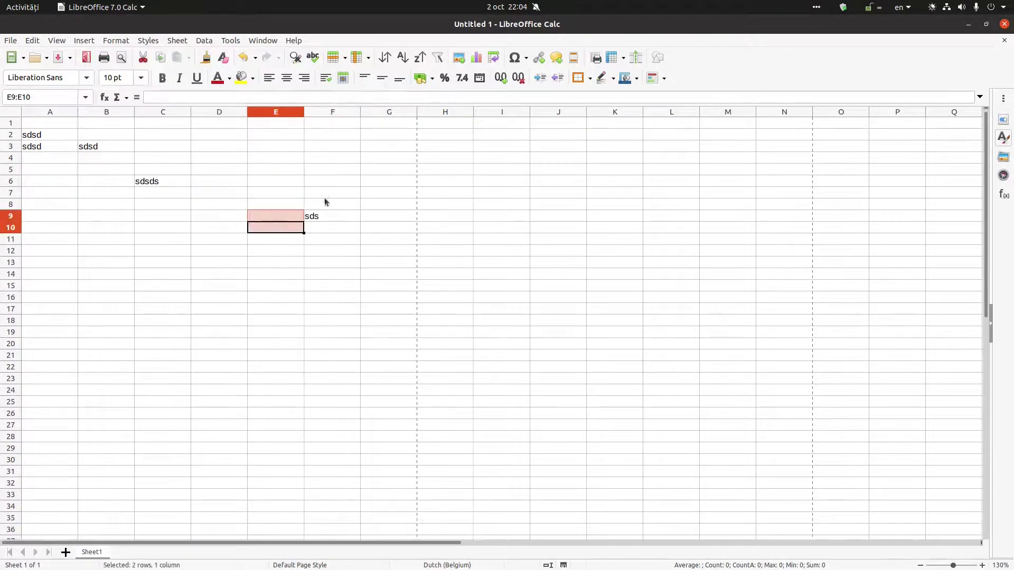
pyautogui.click(323, 196)
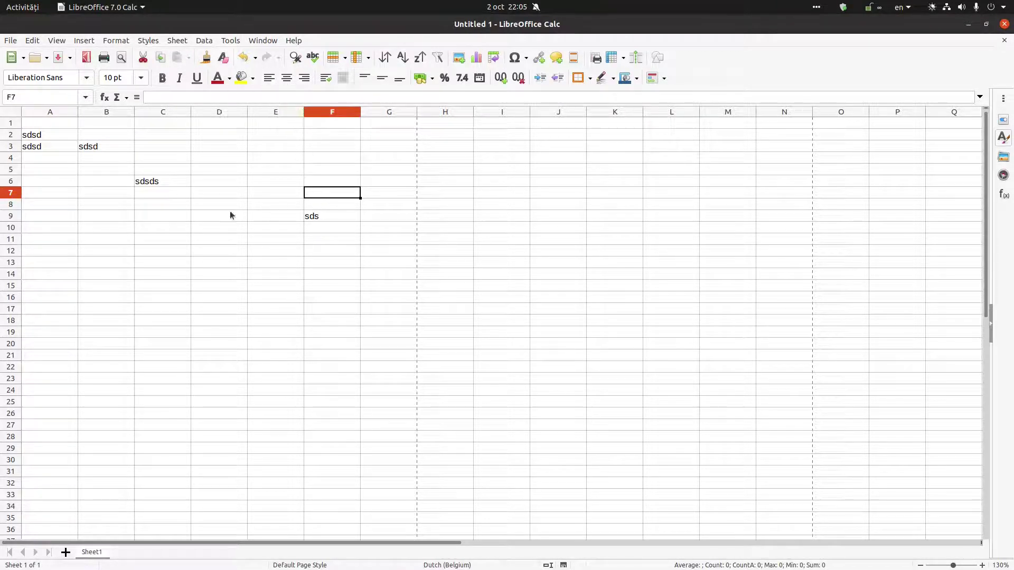
# Try right and left alignment on C6's sdsds, then centre it with Ctrl+E.
pyautogui.click(157, 182)
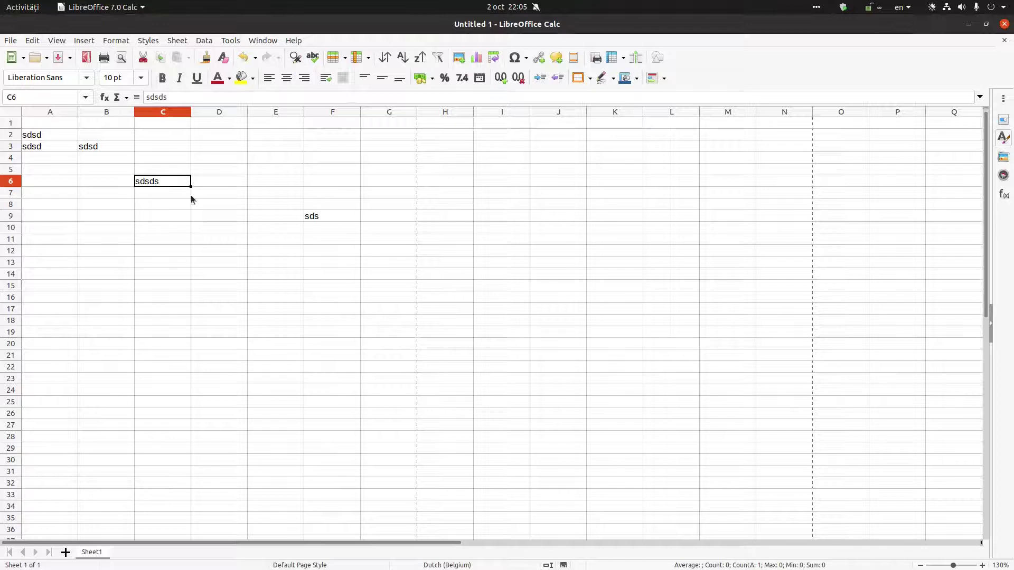
pyautogui.hotkey('ctrl', 'r')
pyautogui.hotkey('ctrl', 'l')
pyautogui.hotkey('ctrl', 'e')
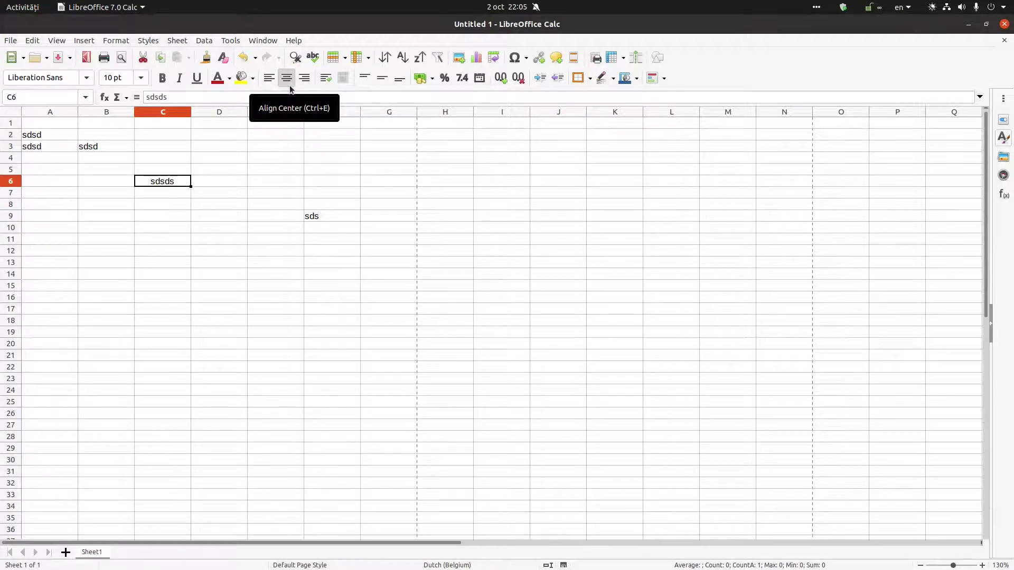
pyautogui.click(311, 163)
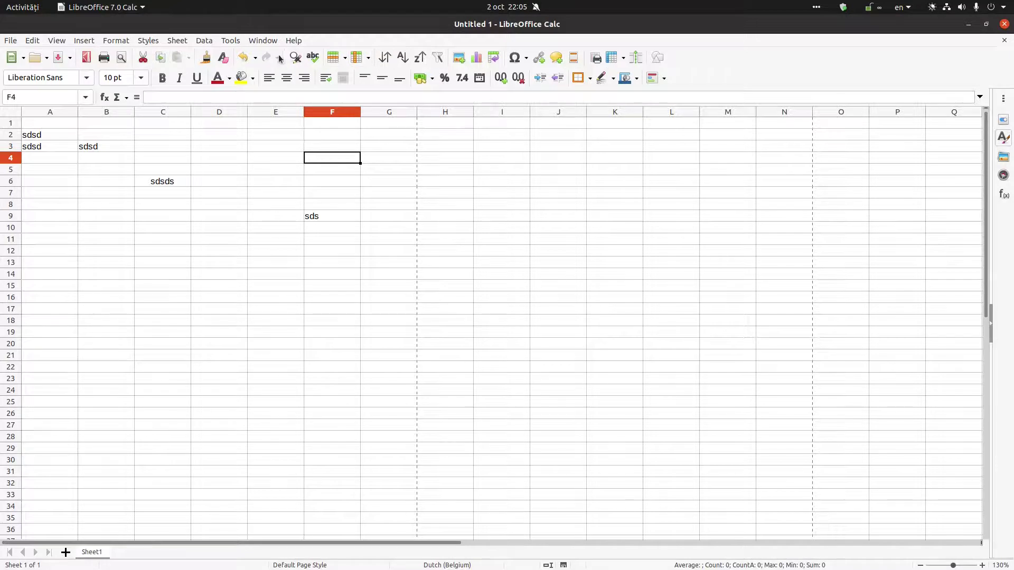
# In Customize Toolbar with scope LibreOffice Calc, tick Print Directly for the Standard toolbar and confirm.
pyautogui.rightClick(635, 62)
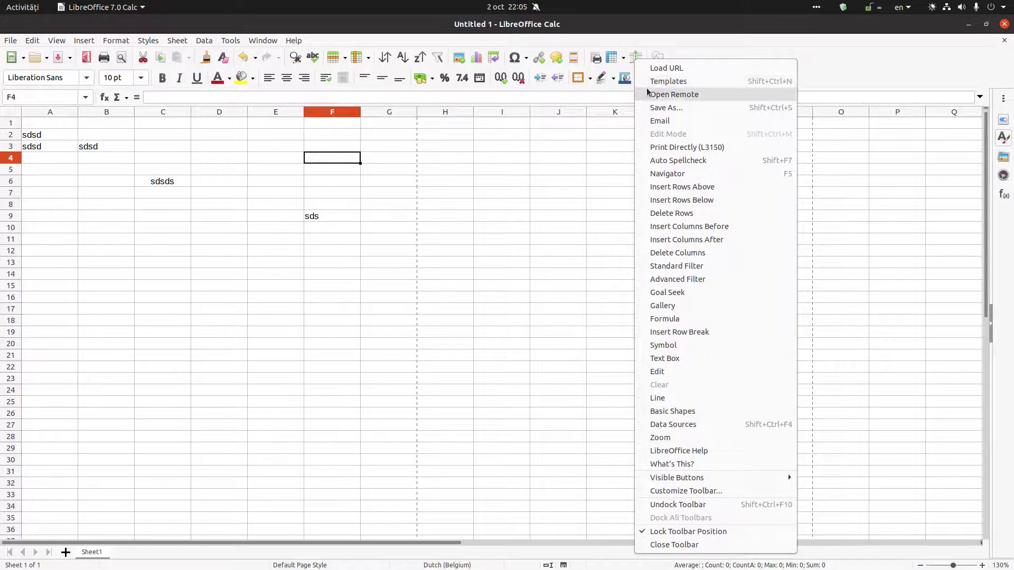
pyautogui.click(682, 491)
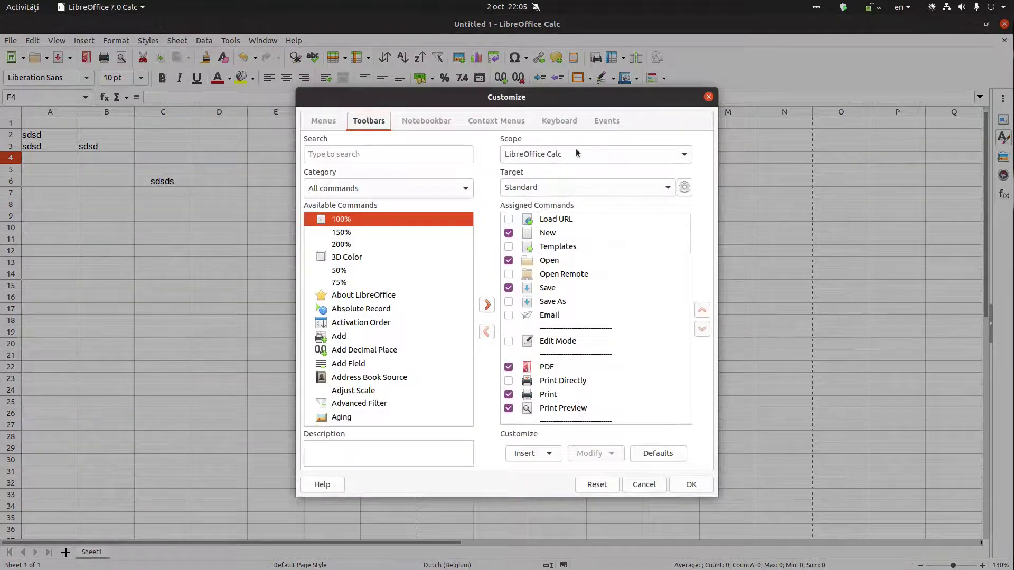
pyautogui.click(605, 154)
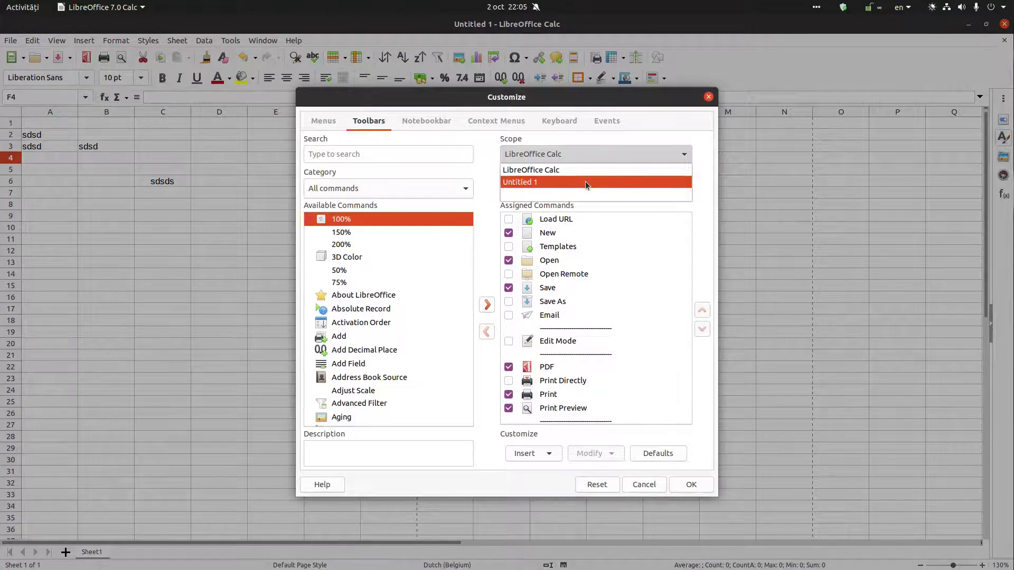
pyautogui.click(586, 170)
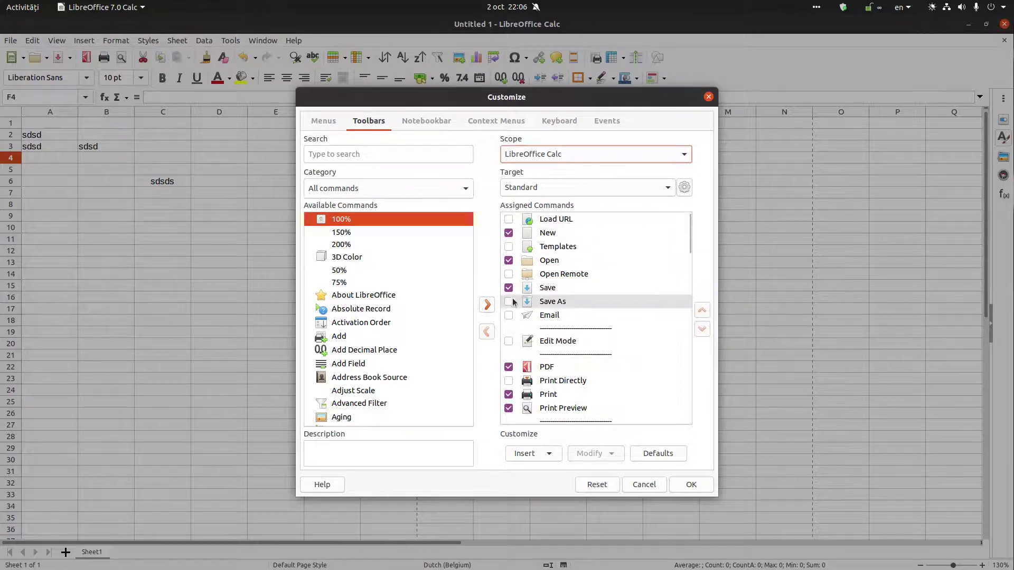
pyautogui.scroll(-2, 550, 353)
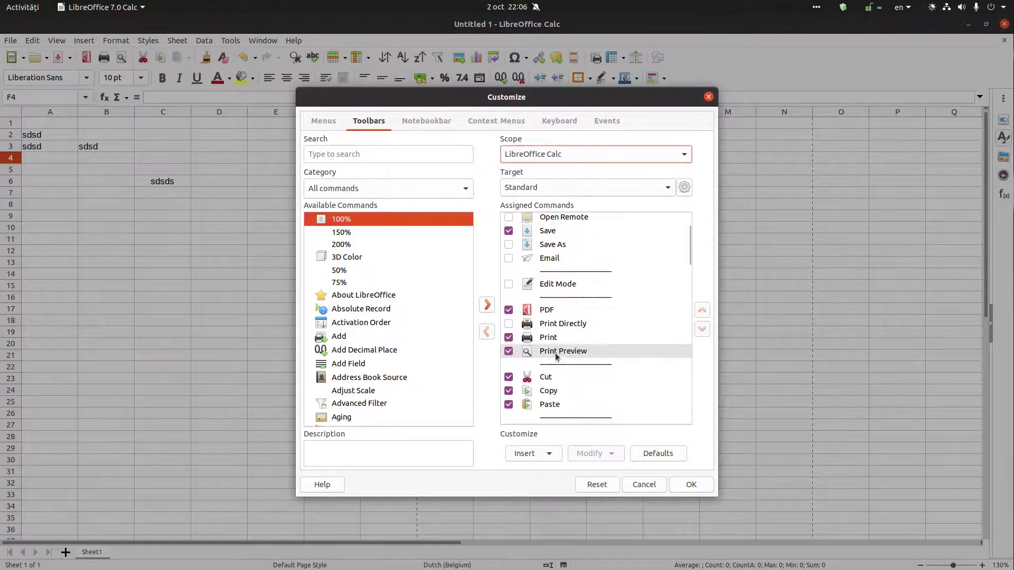
pyautogui.click(508, 325)
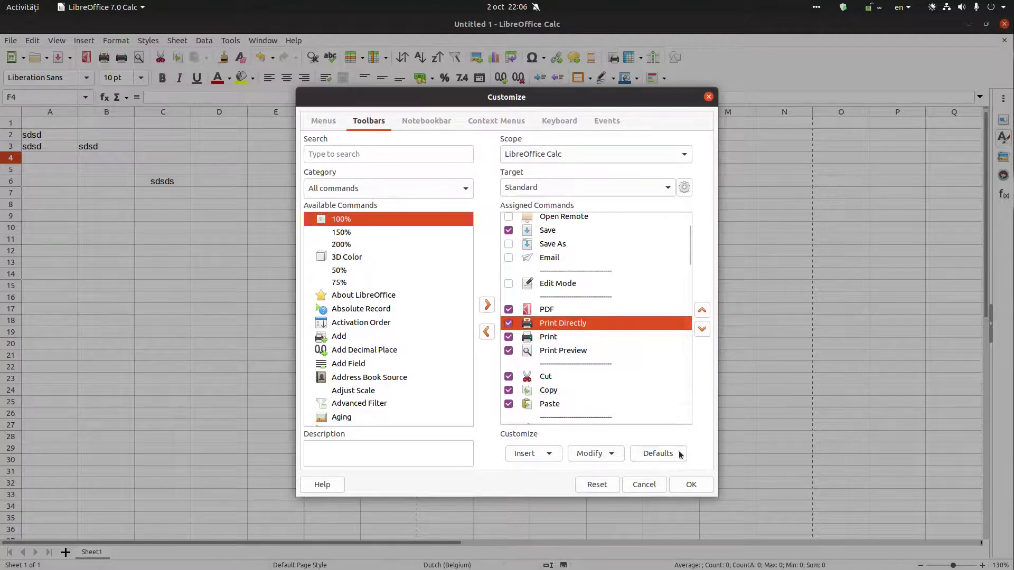
pyautogui.click(691, 484)
pyautogui.click(425, 310)
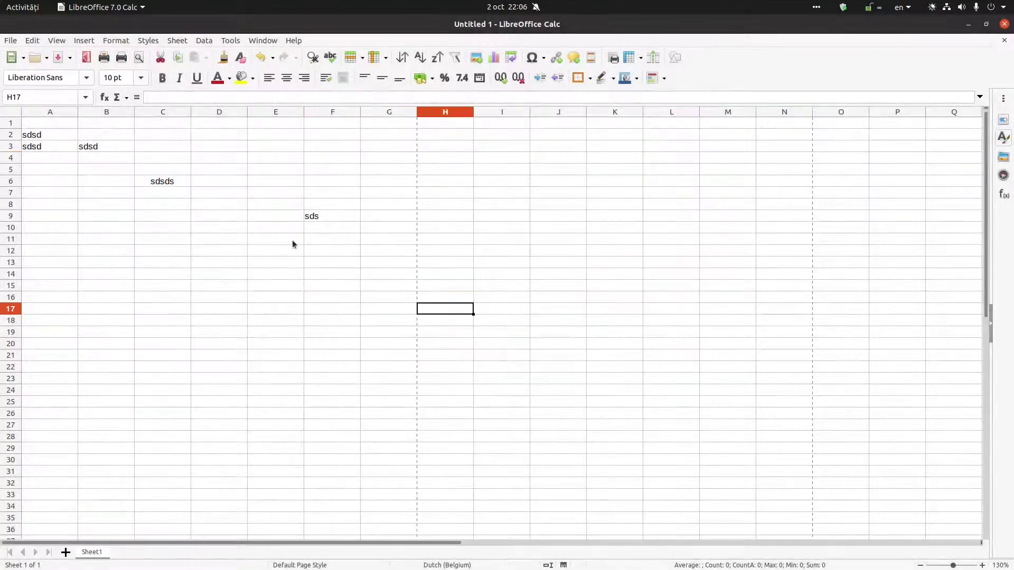
pyautogui.click(119, 62)
pyautogui.click(723, 131)
pyautogui.click(383, 195)
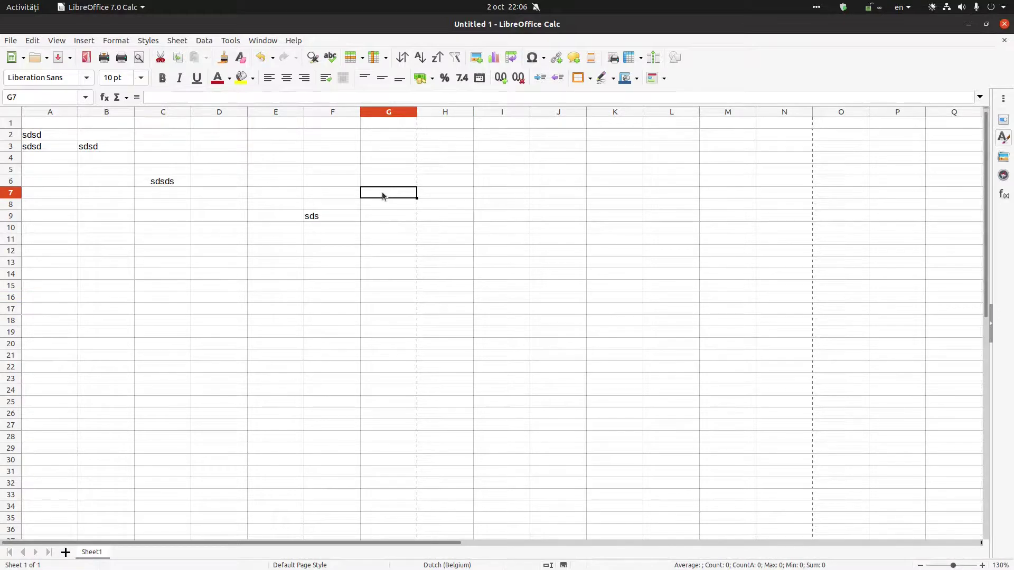
pyautogui.click(354, 171)
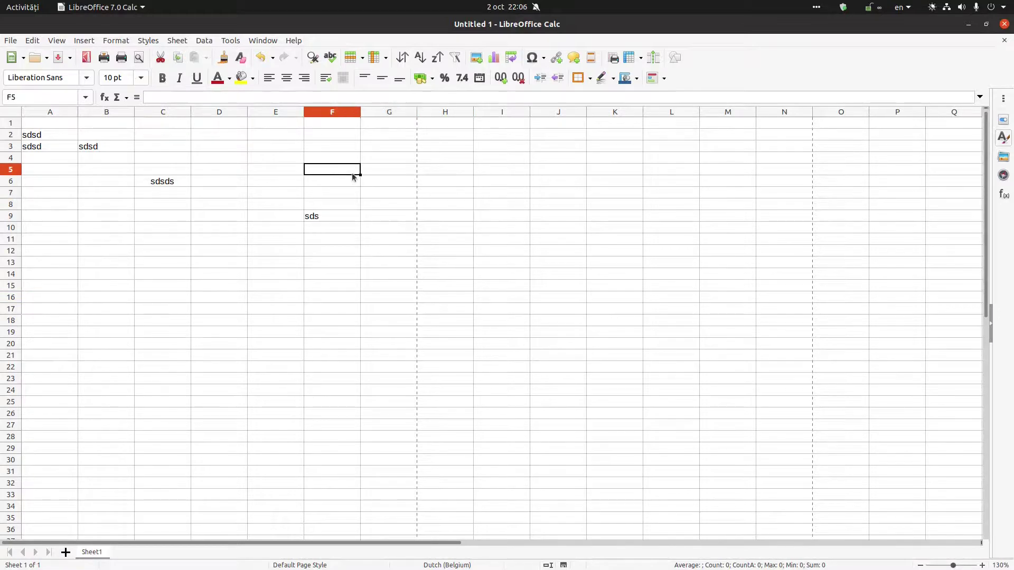
pyautogui.rightClick(505, 65)
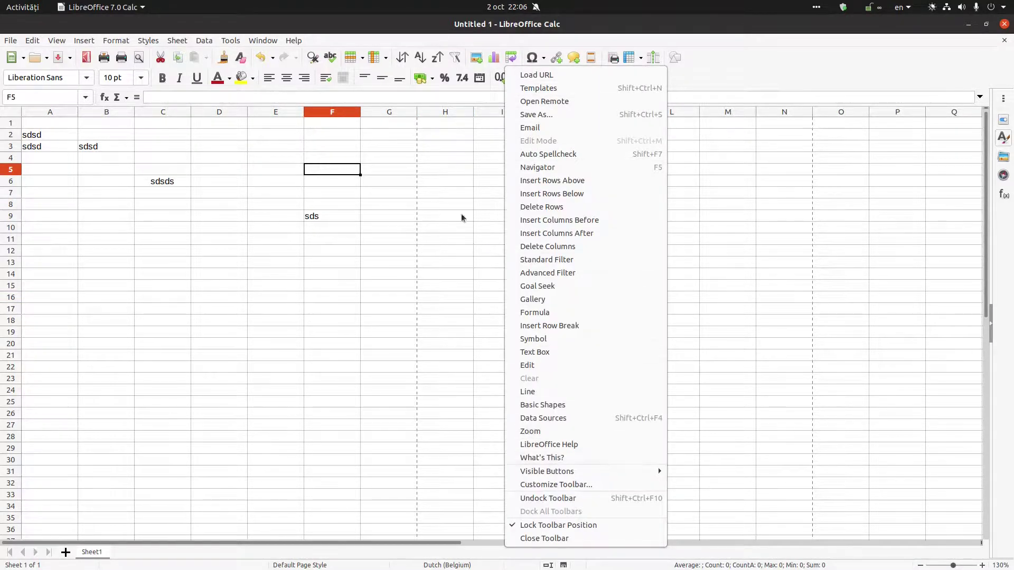
pyautogui.rightClick(473, 59)
pyautogui.rightClick(473, 60)
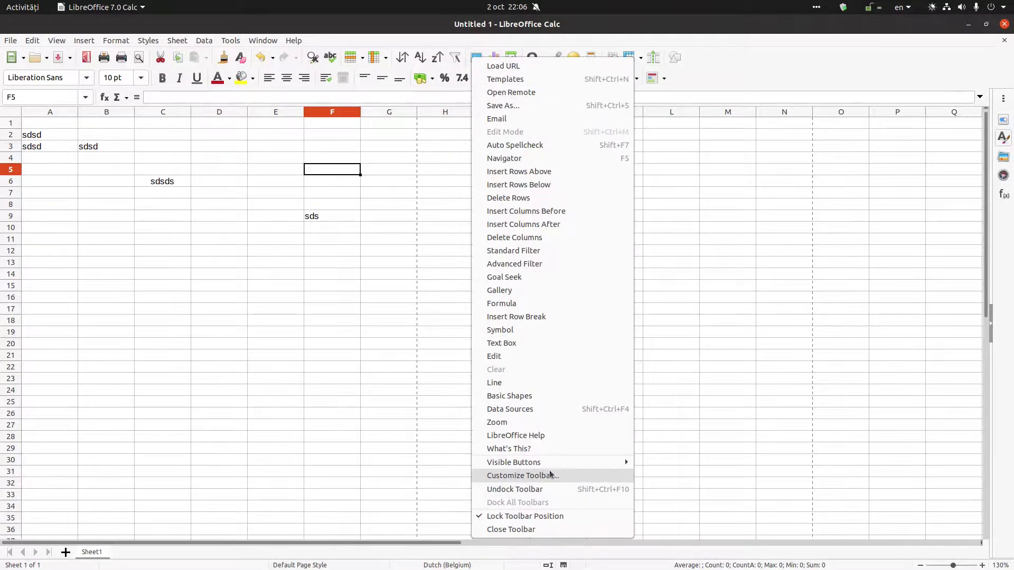
pyautogui.click(537, 476)
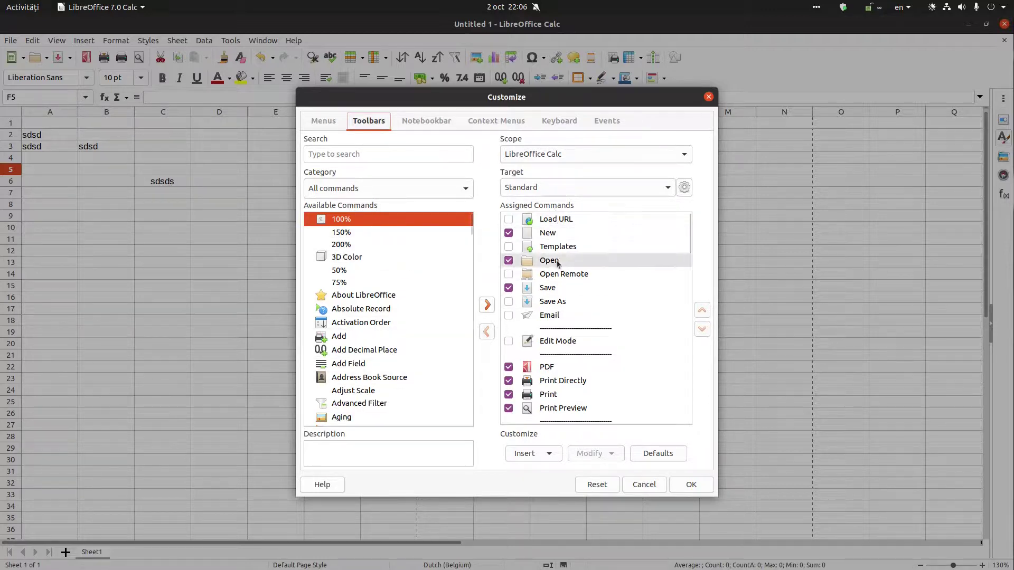
pyautogui.click(563, 153)
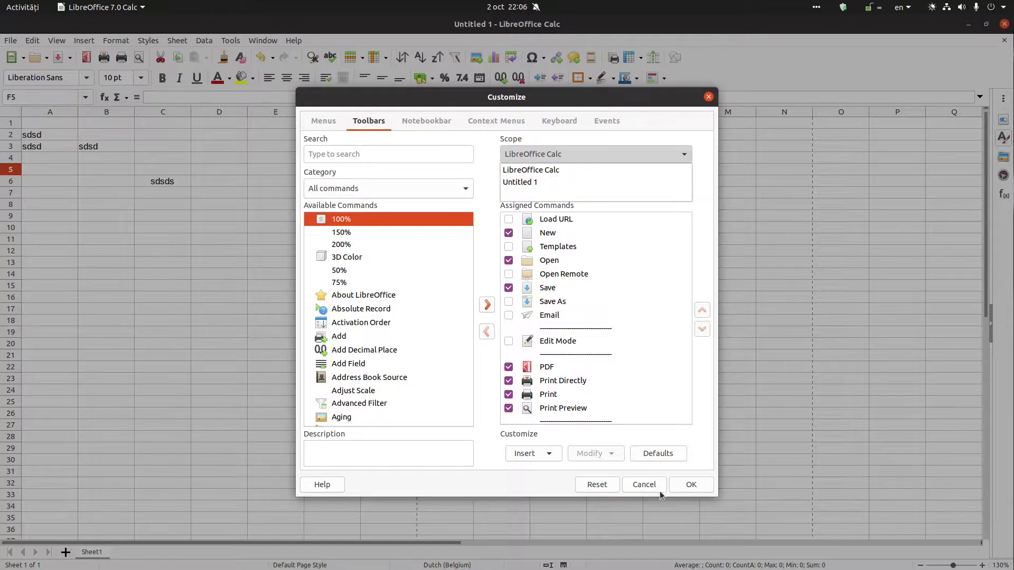
pyautogui.scroll(-10, 576, 287)
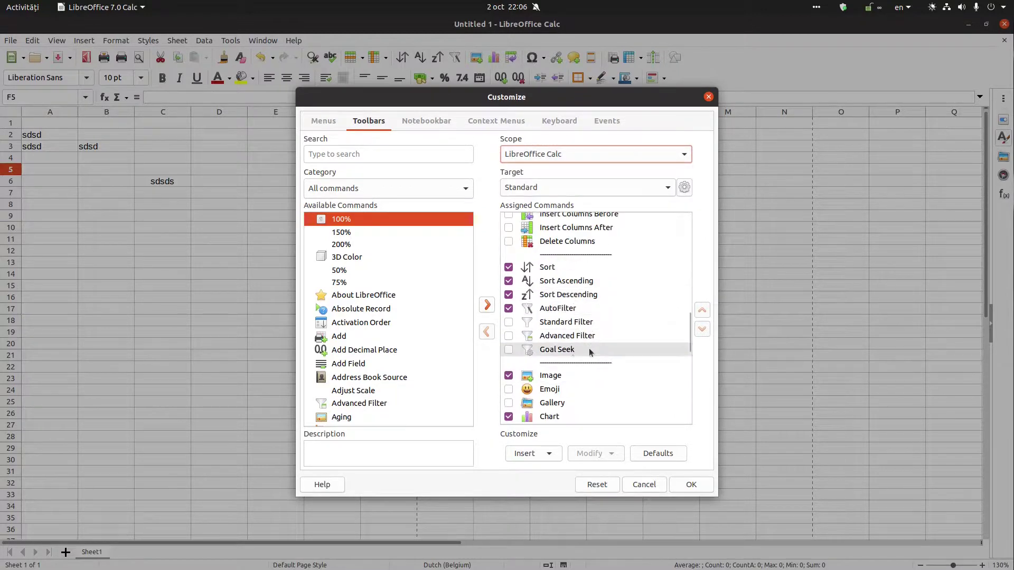
pyautogui.scroll(-5, 570, 317)
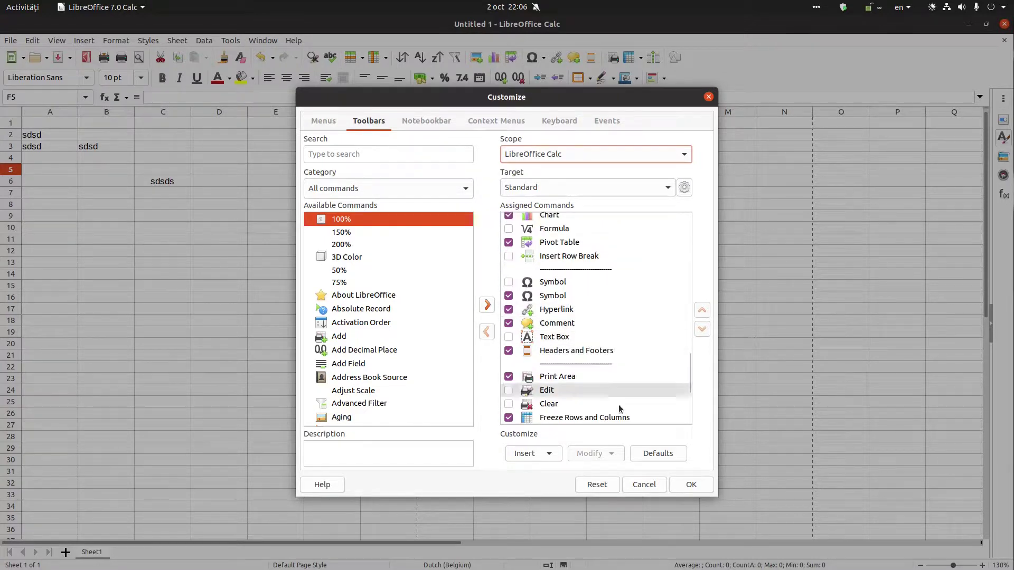
pyautogui.click(644, 485)
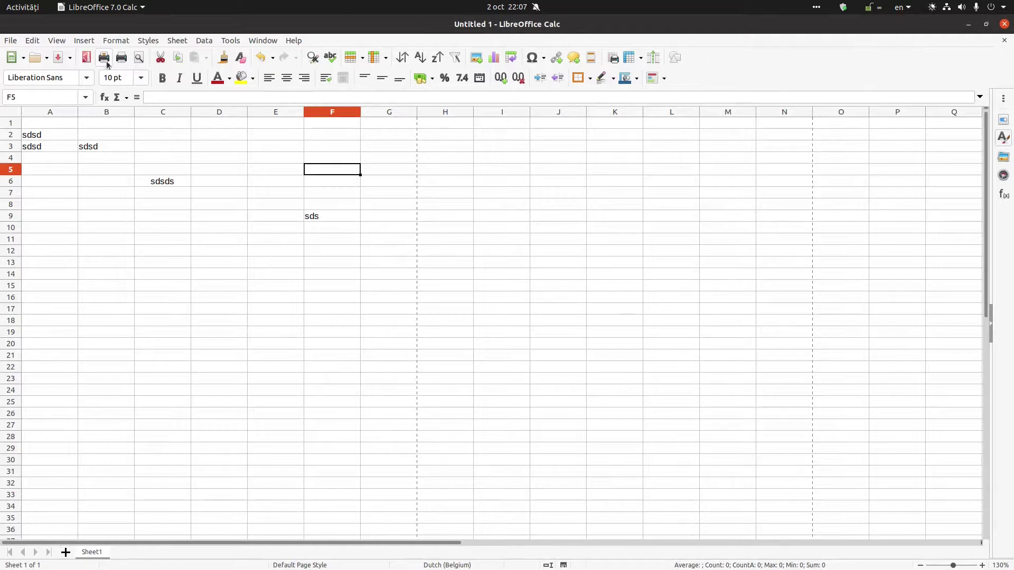
pyautogui.click(265, 150)
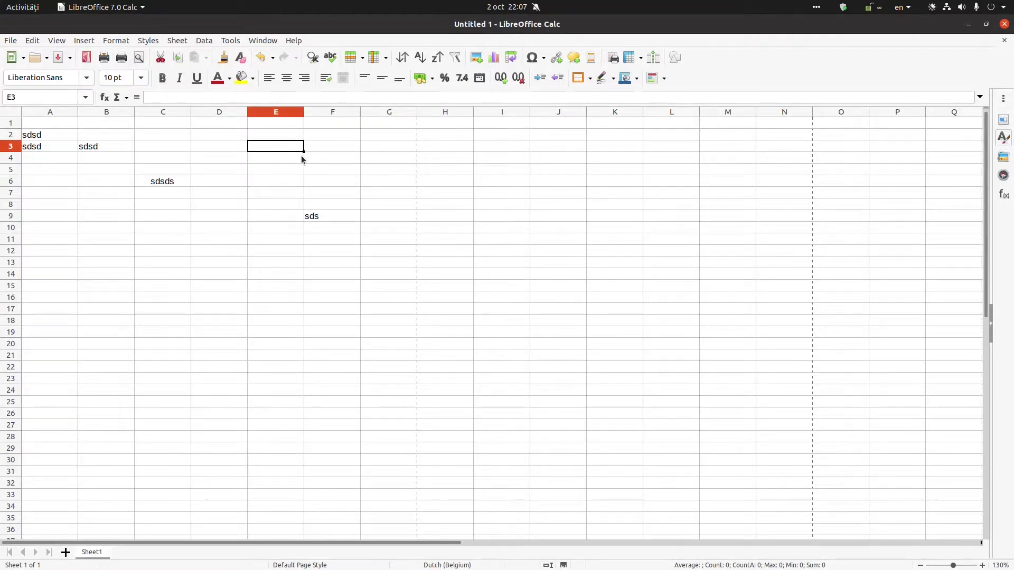
pyautogui.click(329, 162)
pyautogui.click(294, 40)
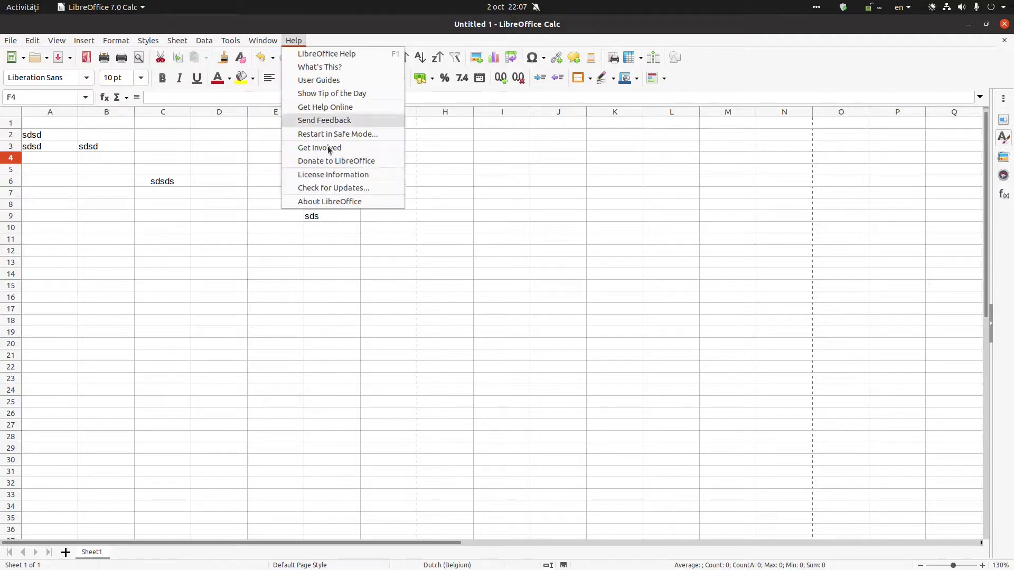
pyautogui.press('Escape')
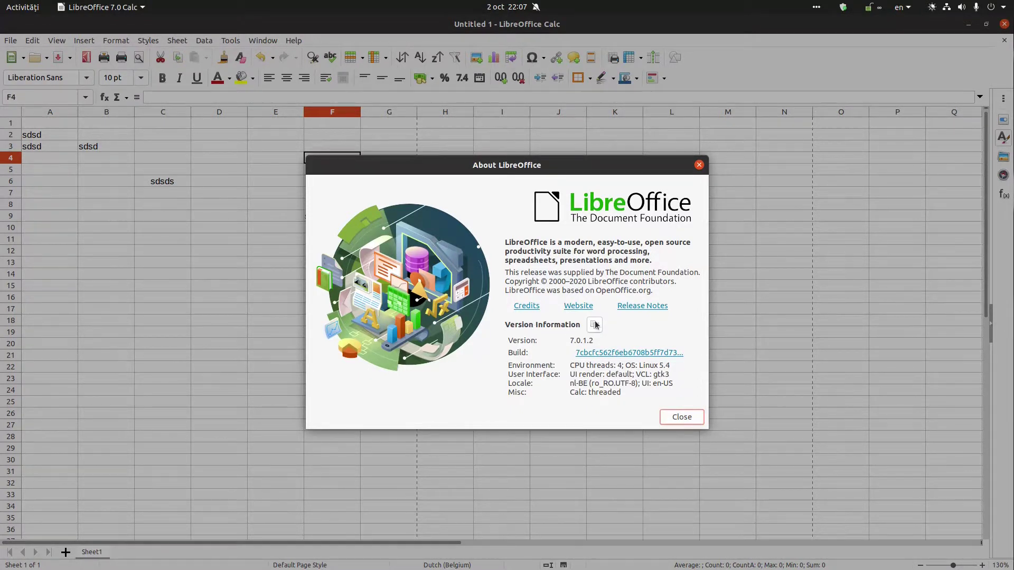
pyautogui.click(595, 326)
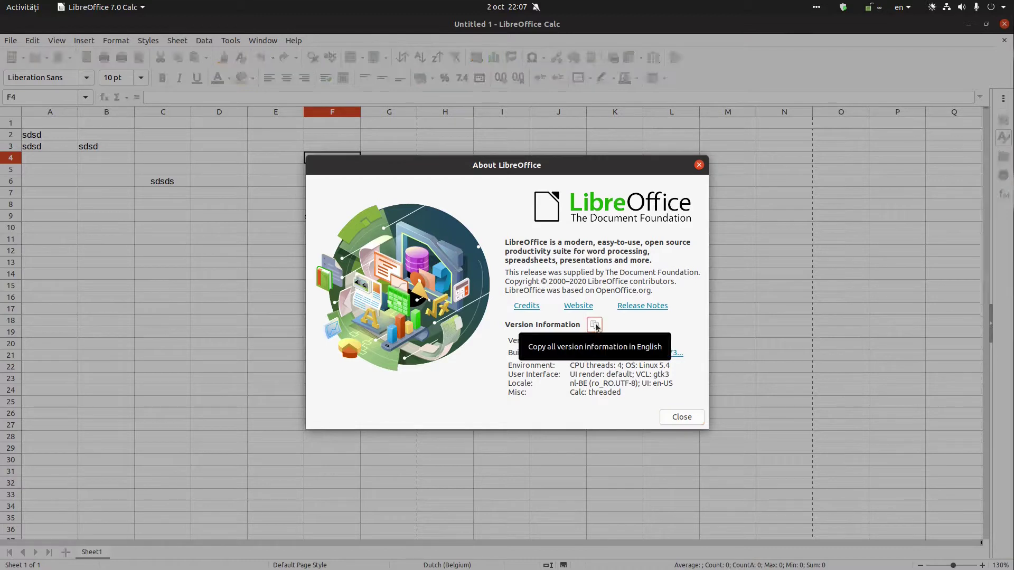
pyautogui.click(594, 326)
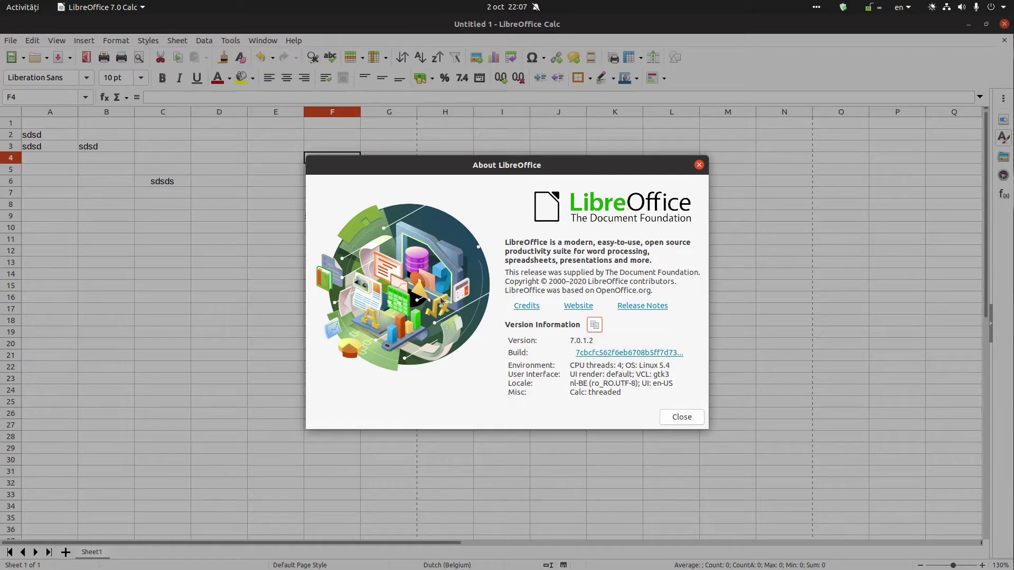
# Close the About window and paste the version information into F9:F13 via Text Import.
pyautogui.click(677, 416)
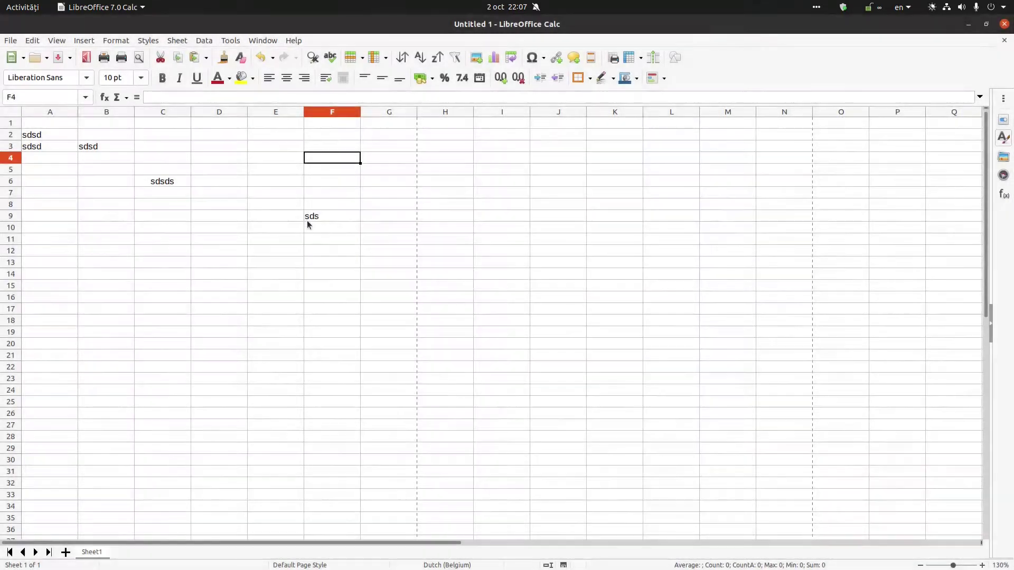
pyautogui.rightClick(328, 217)
pyautogui.click(349, 250)
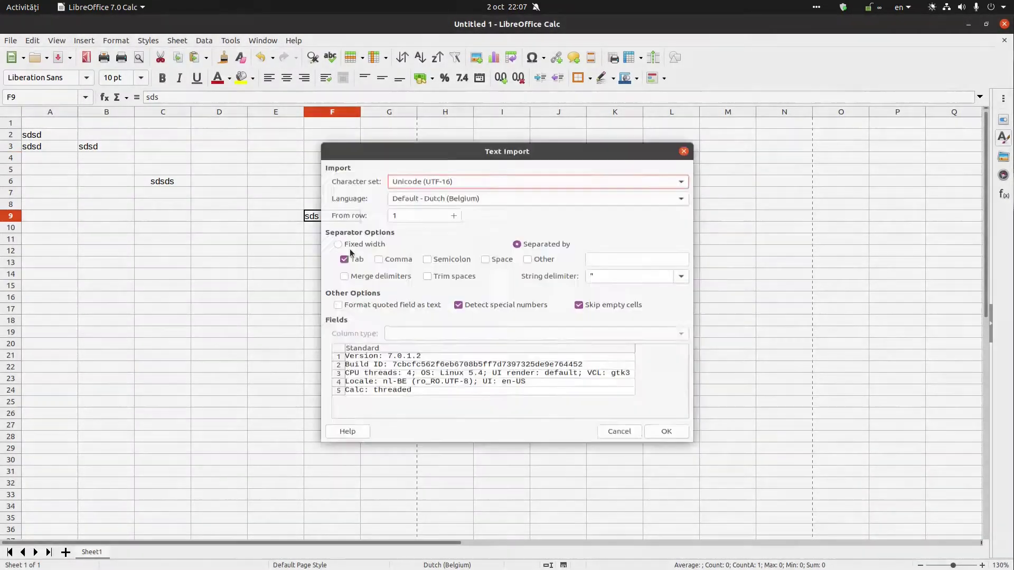
pyautogui.click(666, 447)
pyautogui.click(333, 308)
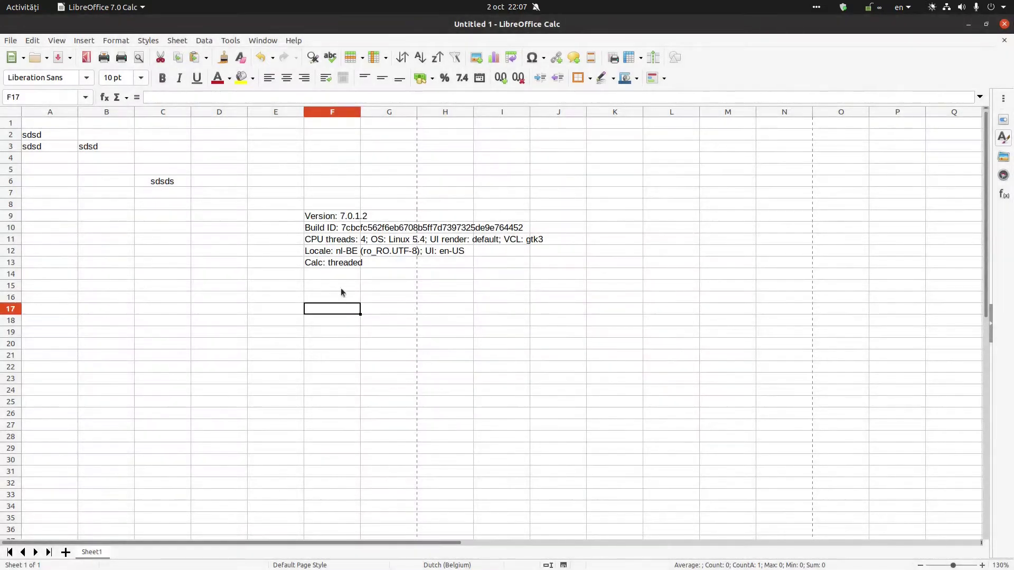
pyautogui.moveTo(335, 218); pyautogui.dragTo(344, 264)
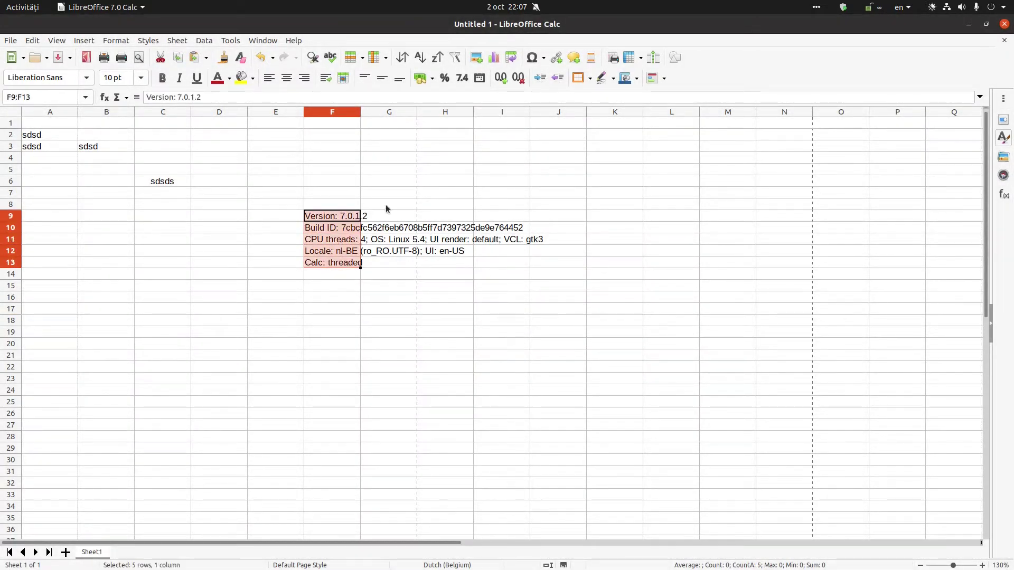
# Paste the version information again into F16:F20.
pyautogui.click(323, 297)
pyautogui.rightClick(323, 295)
pyautogui.click(347, 329)
pyautogui.click(666, 447)
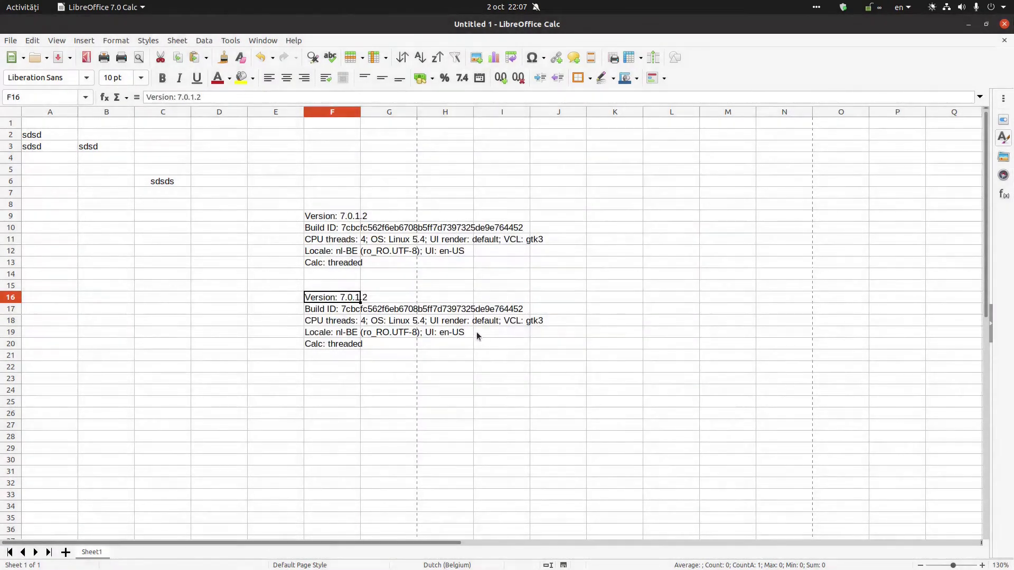